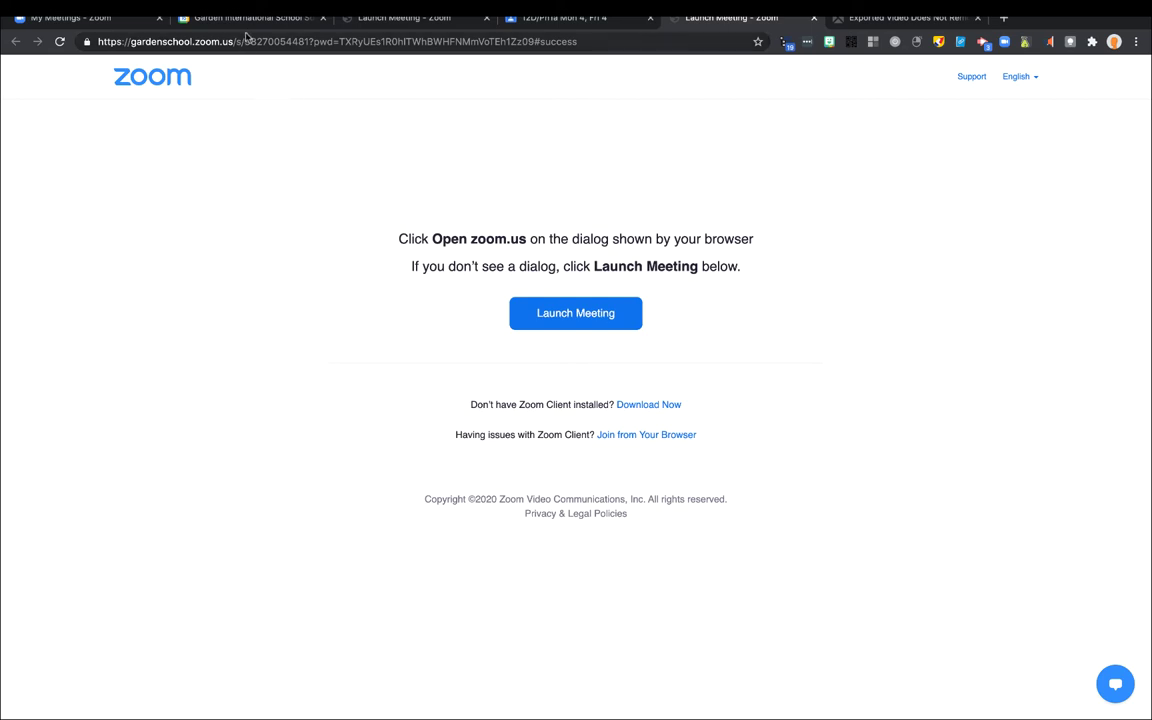
- Display the upcoming meetings in the Zoom web account and look through the first page of recurring meetings
{"action": "left_click", "coordinate": [228, 24]}
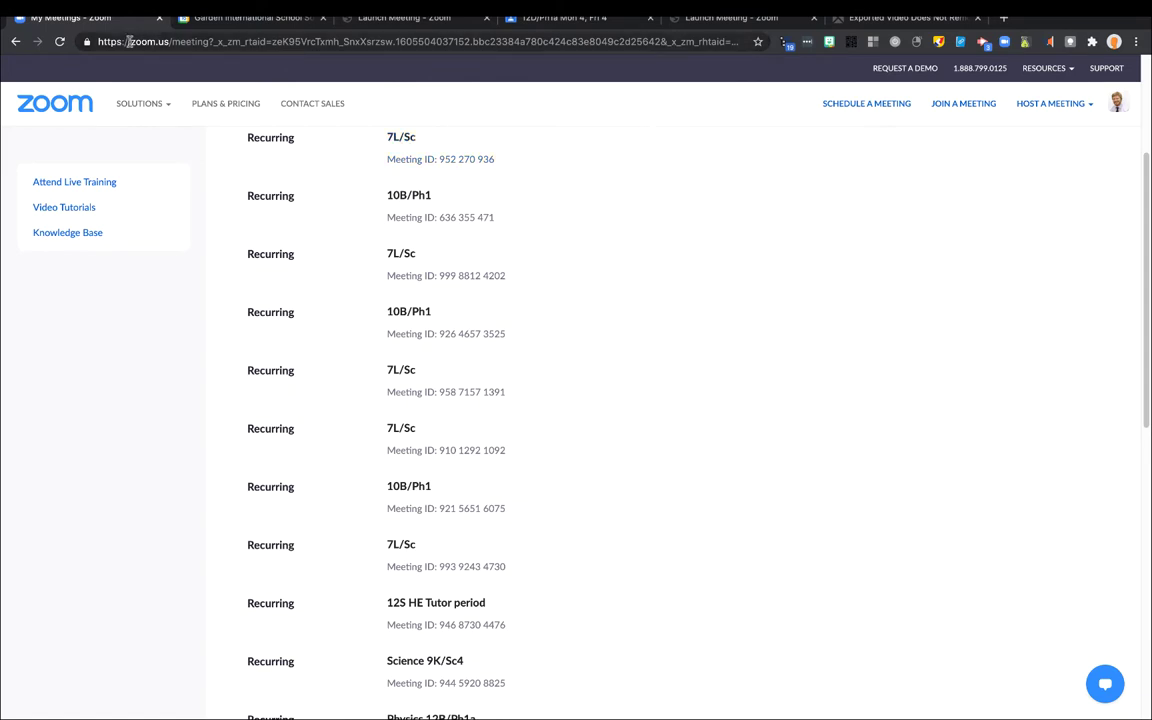
{"action": "scroll", "coordinate": [257, 249], "scroll_direction": "up", "scroll_amount": 3}
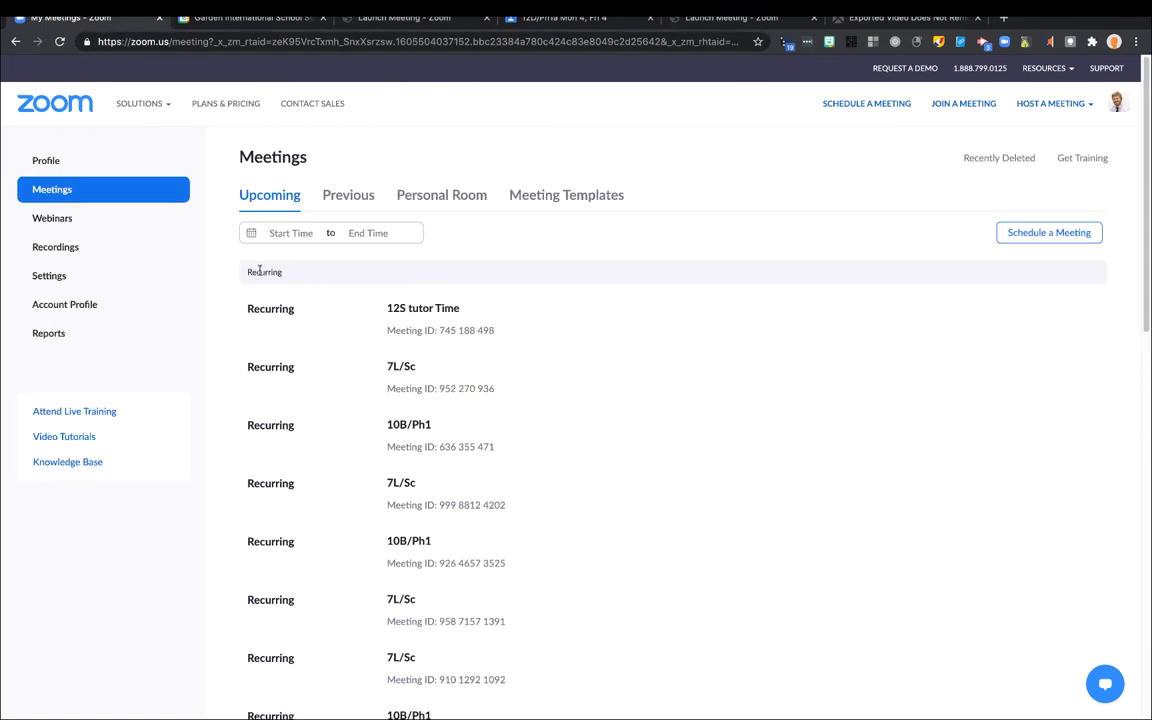
{"action": "left_click", "coordinate": [50, 193]}
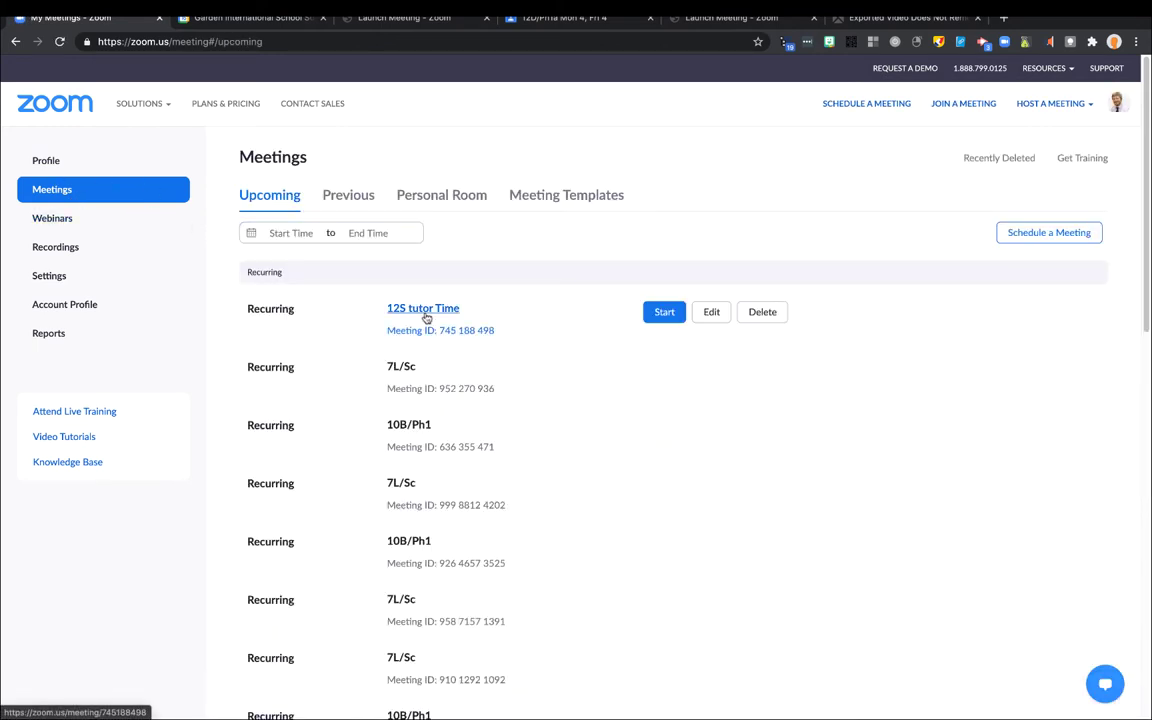
{"action": "scroll", "coordinate": [418, 382], "scroll_direction": "down", "scroll_amount": 1}
{"action": "scroll", "coordinate": [418, 382], "scroll_direction": "down", "scroll_amount": 3}
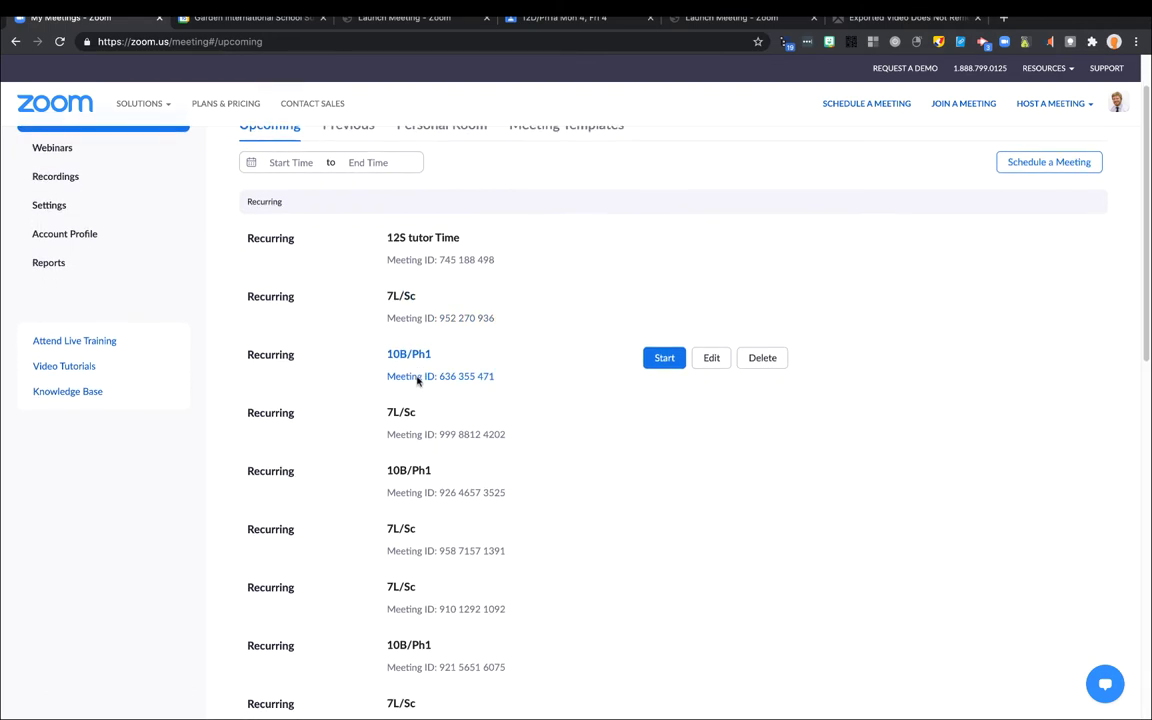
{"action": "scroll", "coordinate": [418, 381], "scroll_direction": "down", "scroll_amount": 8}
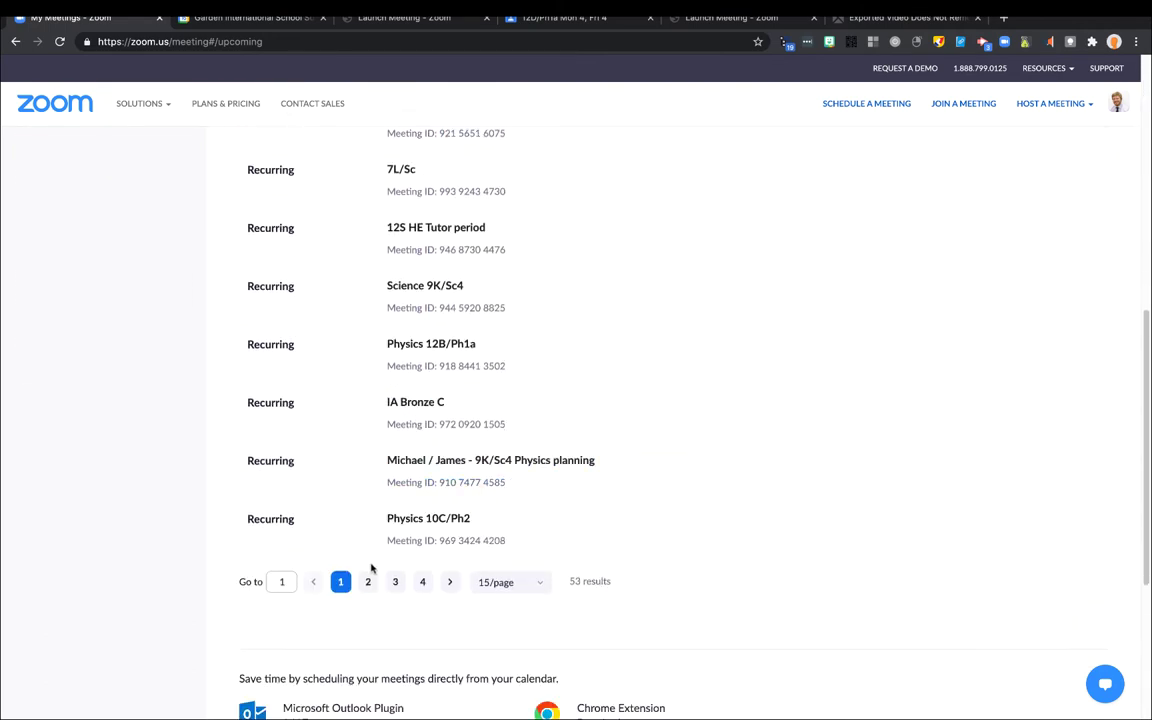
- Go to page 2 of the upcoming meetings and open the details of the Physics 13A/Ph1a meeting
{"action": "left_click", "coordinate": [368, 581]}
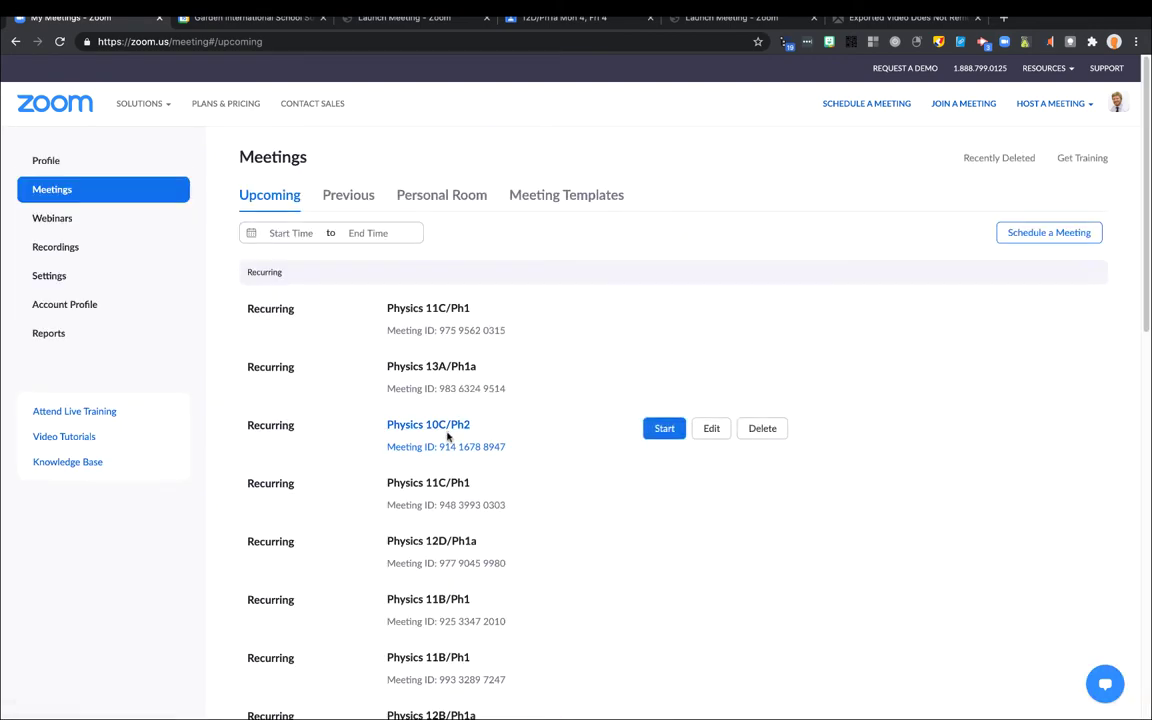
{"action": "scroll", "coordinate": [452, 410], "scroll_direction": "down", "scroll_amount": 5}
{"action": "scroll", "coordinate": [490, 388], "scroll_direction": "down", "scroll_amount": 6}
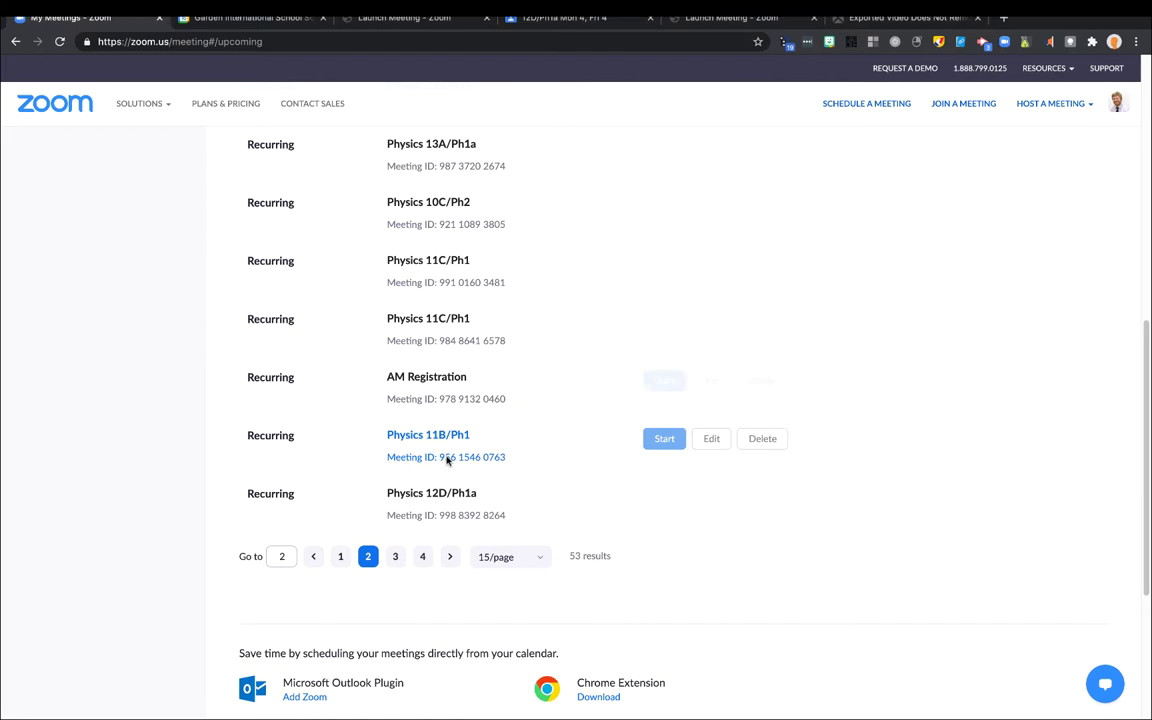
{"action": "scroll", "coordinate": [443, 494], "scroll_direction": "up", "scroll_amount": 3}
{"action": "scroll", "coordinate": [444, 490], "scroll_direction": "up", "scroll_amount": 5}
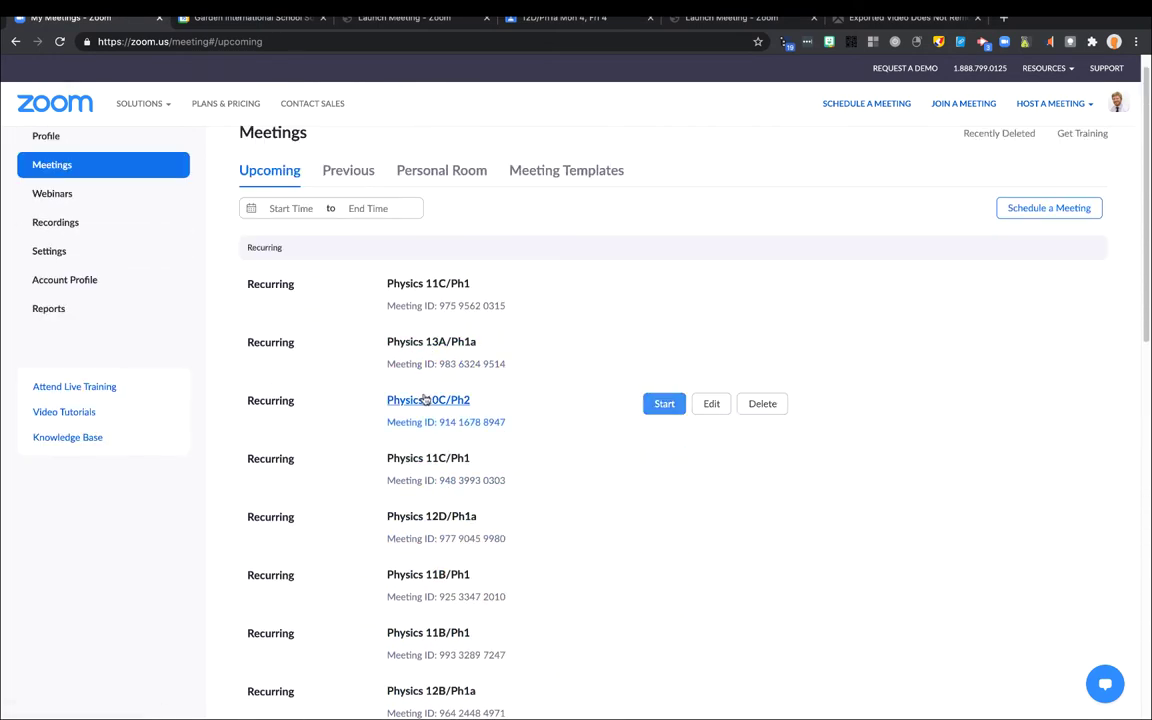
{"action": "left_click", "coordinate": [430, 342]}
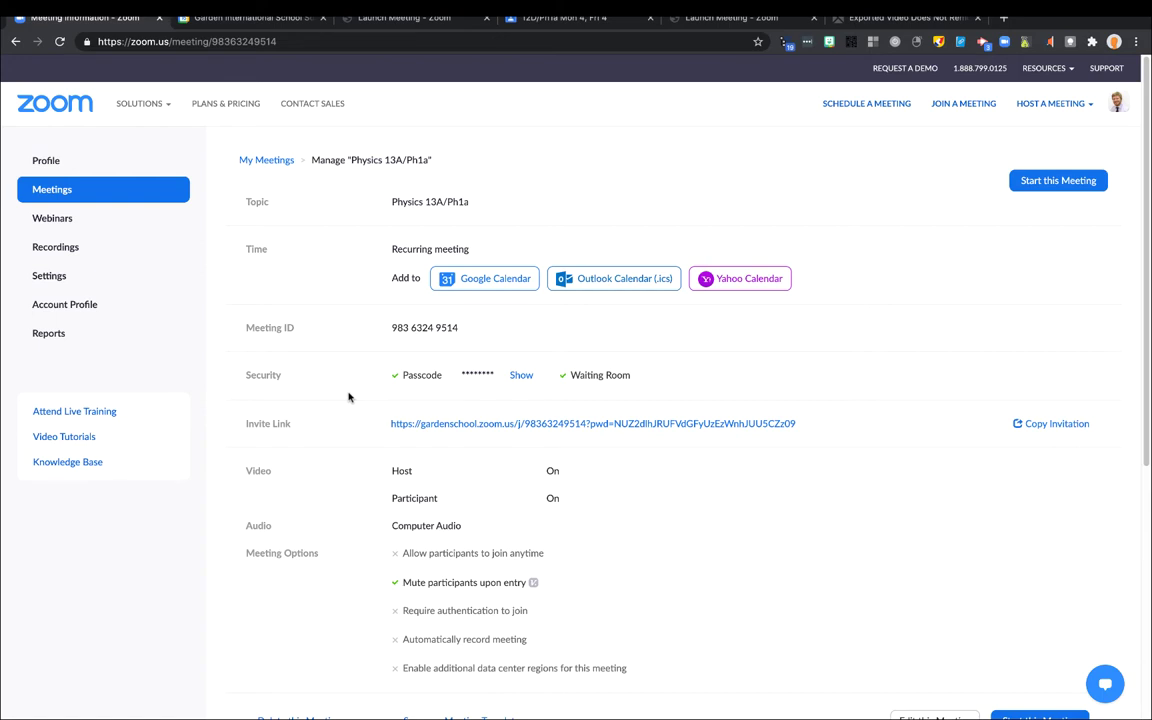
- Open the Physics 13A/Ph1a meeting for editing and enable the option requiring authentication to join
{"action": "scroll", "coordinate": [348, 397], "scroll_direction": "down", "scroll_amount": 2}
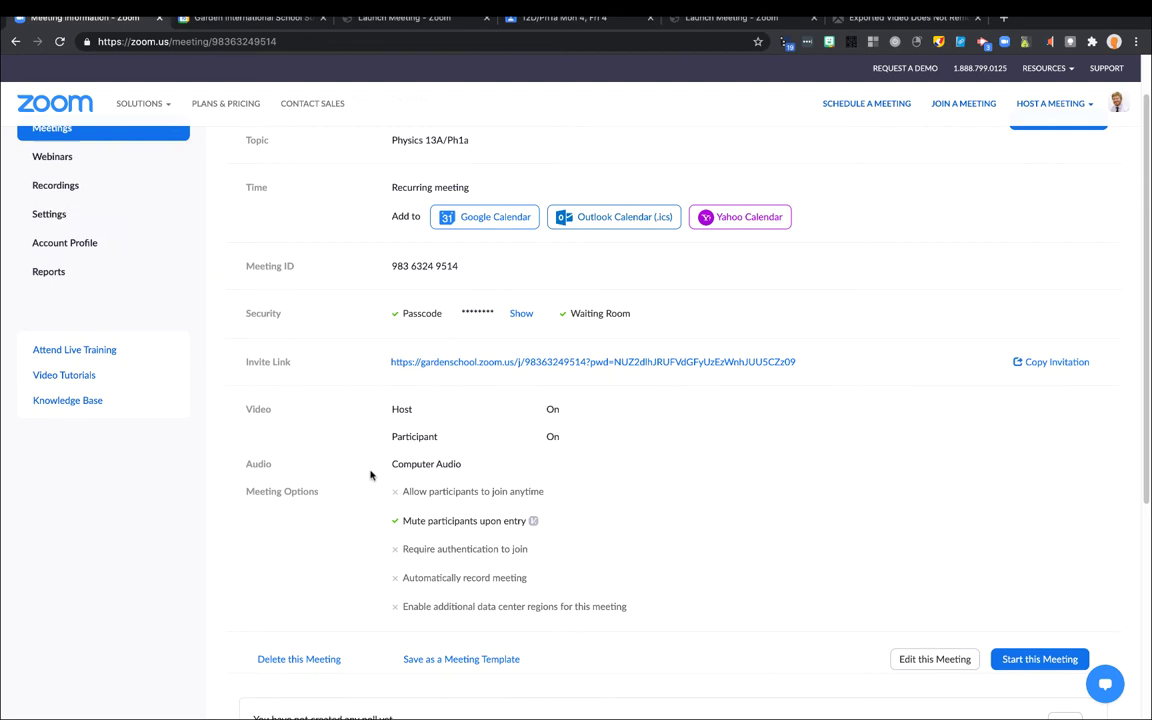
{"action": "scroll", "coordinate": [370, 475], "scroll_direction": "up", "scroll_amount": 1}
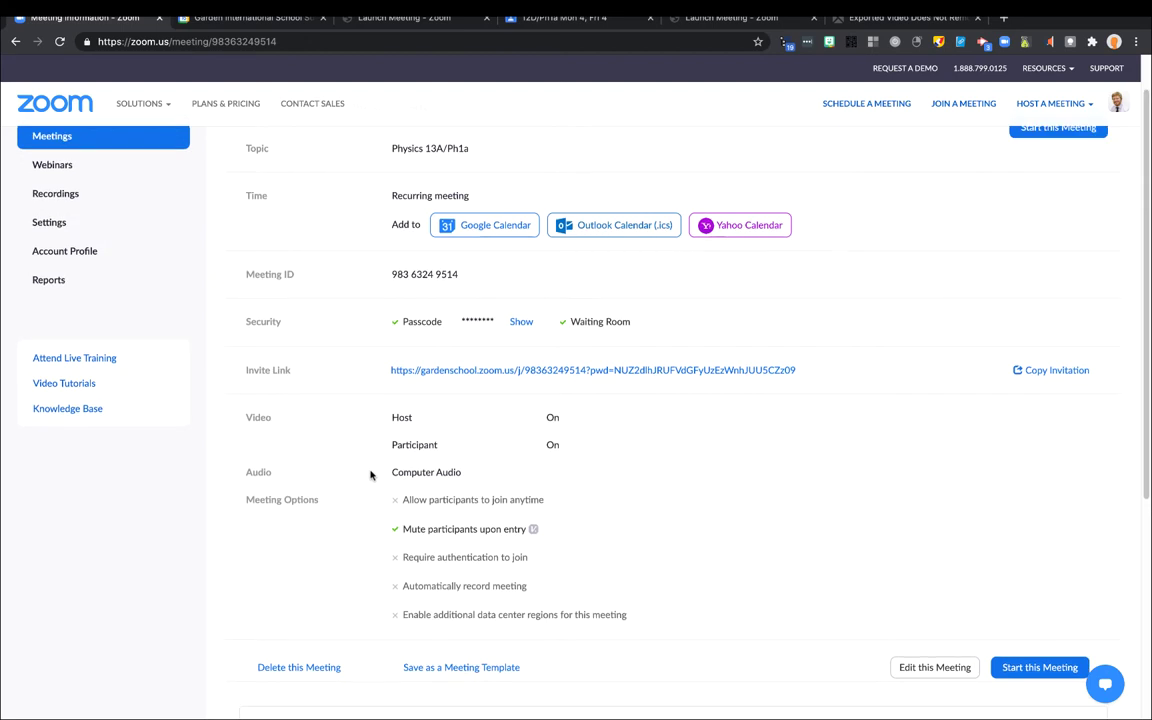
{"action": "left_click", "coordinate": [912, 666]}
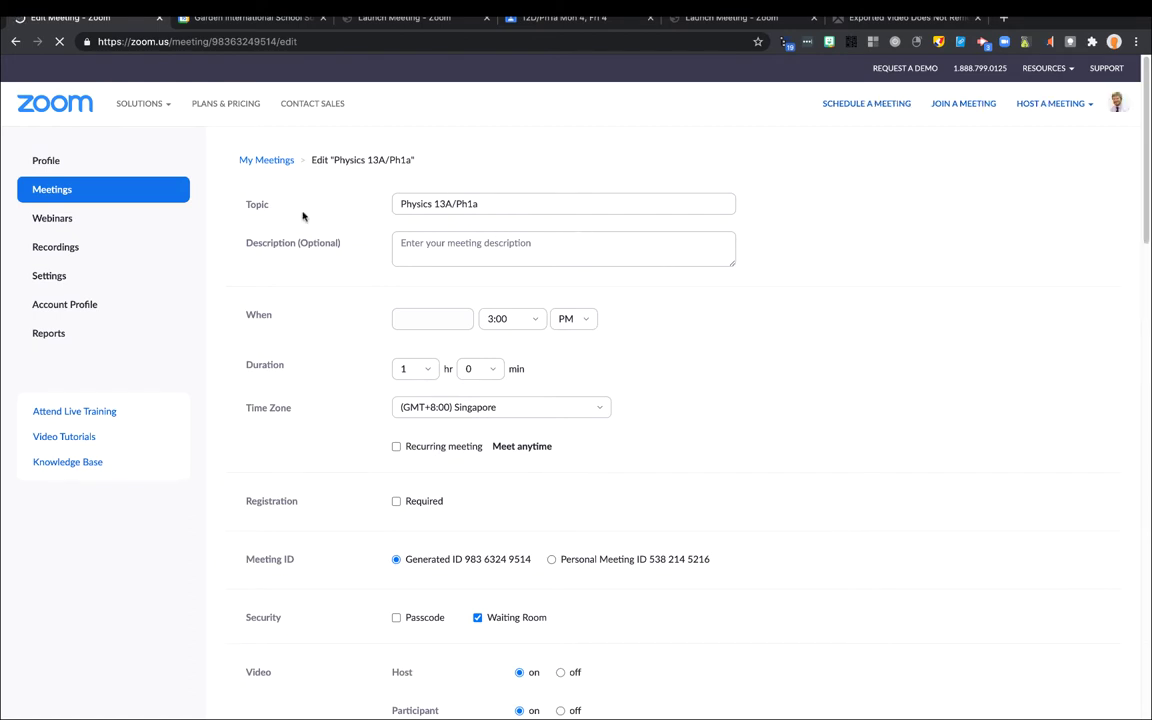
{"action": "left_click", "coordinate": [396, 446]}
{"action": "scroll", "coordinate": [360, 445], "scroll_direction": "down", "scroll_amount": 3}
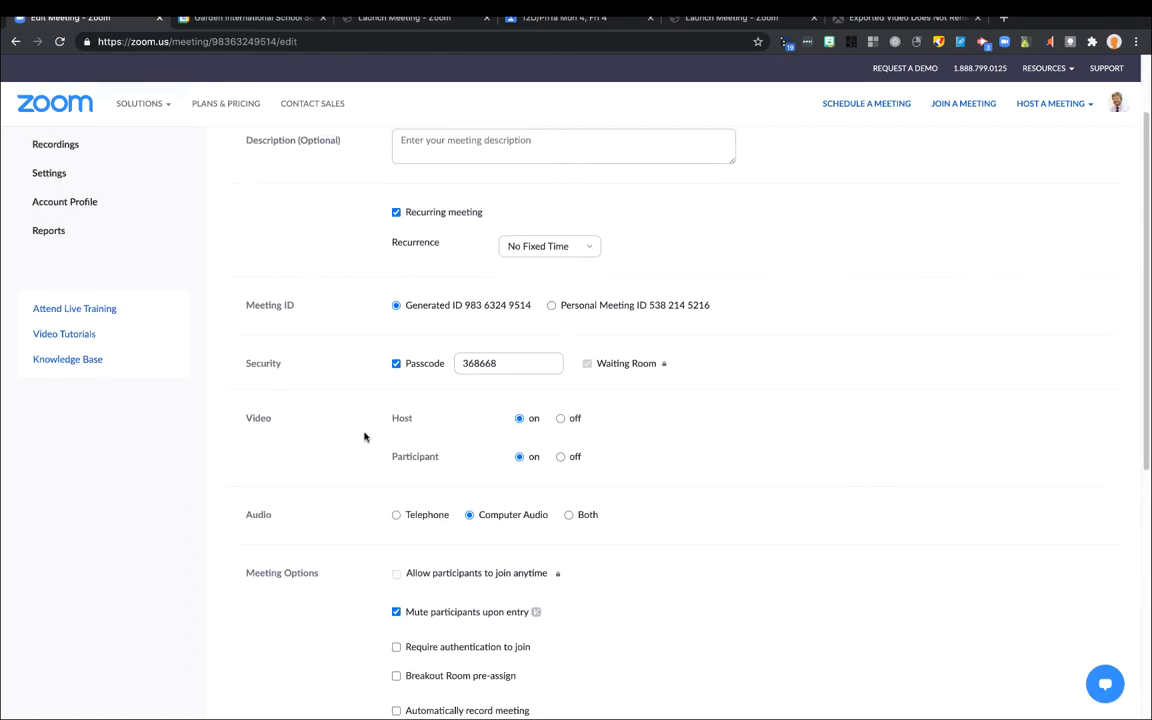
{"action": "scroll", "coordinate": [390, 420], "scroll_direction": "down", "scroll_amount": 3}
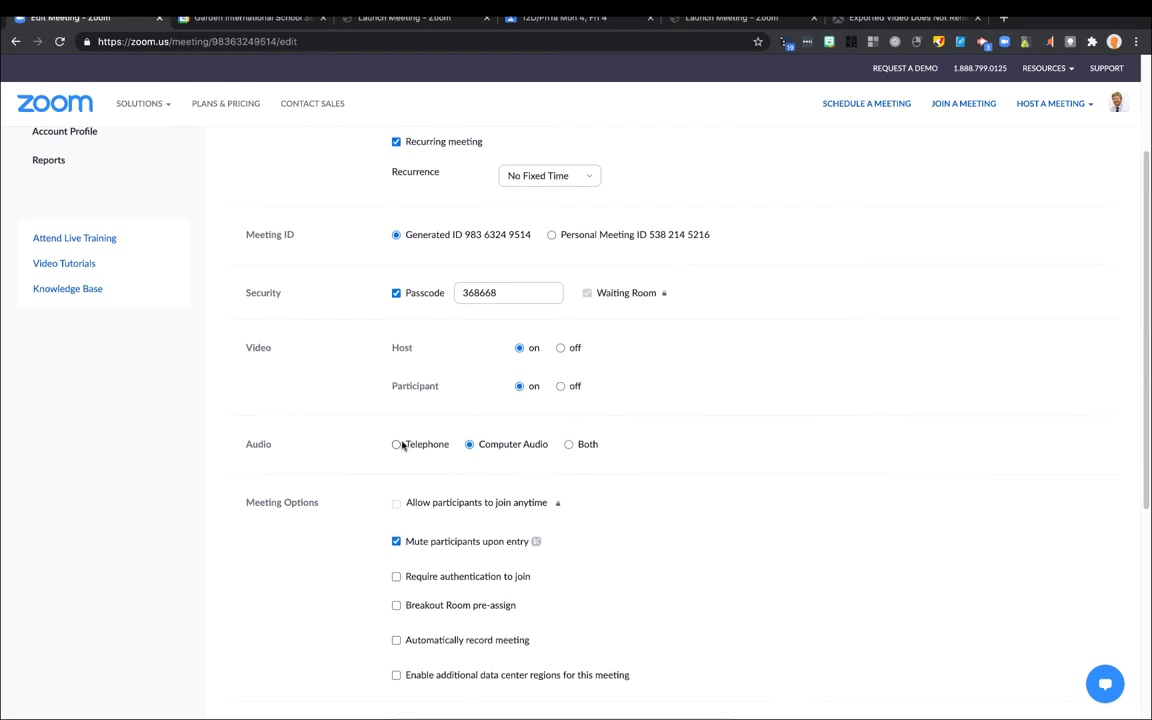
{"action": "left_click", "coordinate": [396, 539]}
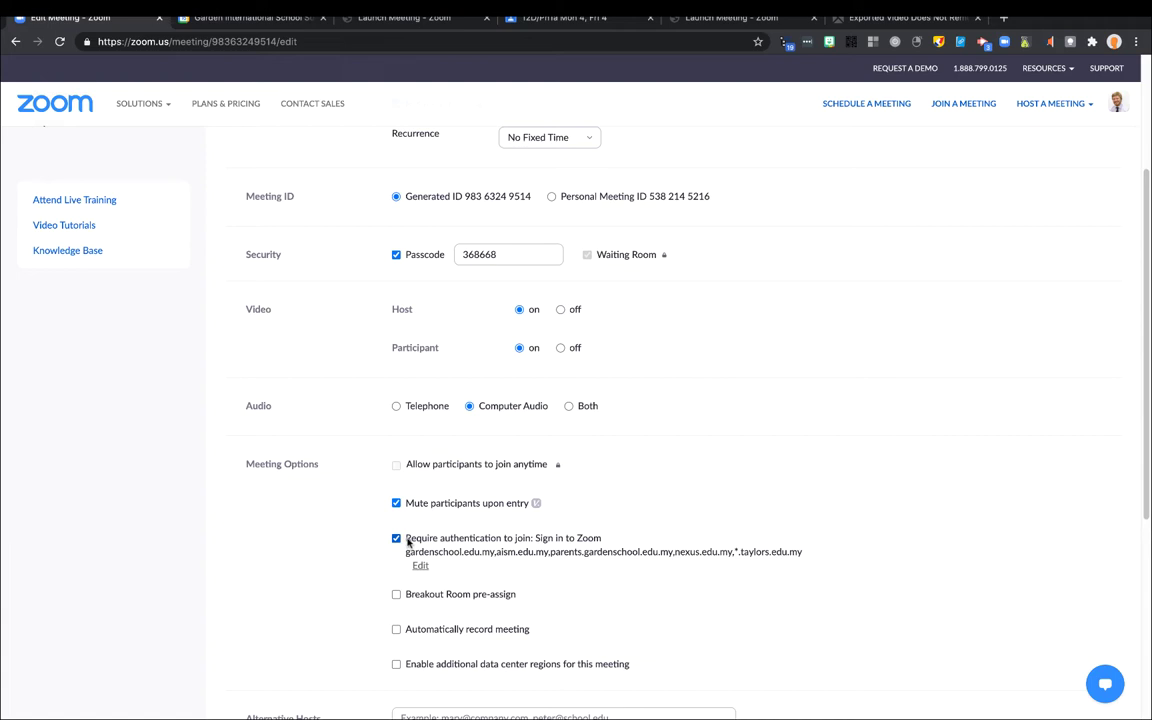
- Remove parents.gardenschool.edu.my from the domains allowed to sign in and save the meeting
{"action": "scroll", "coordinate": [419, 543], "scroll_direction": "down", "scroll_amount": 1}
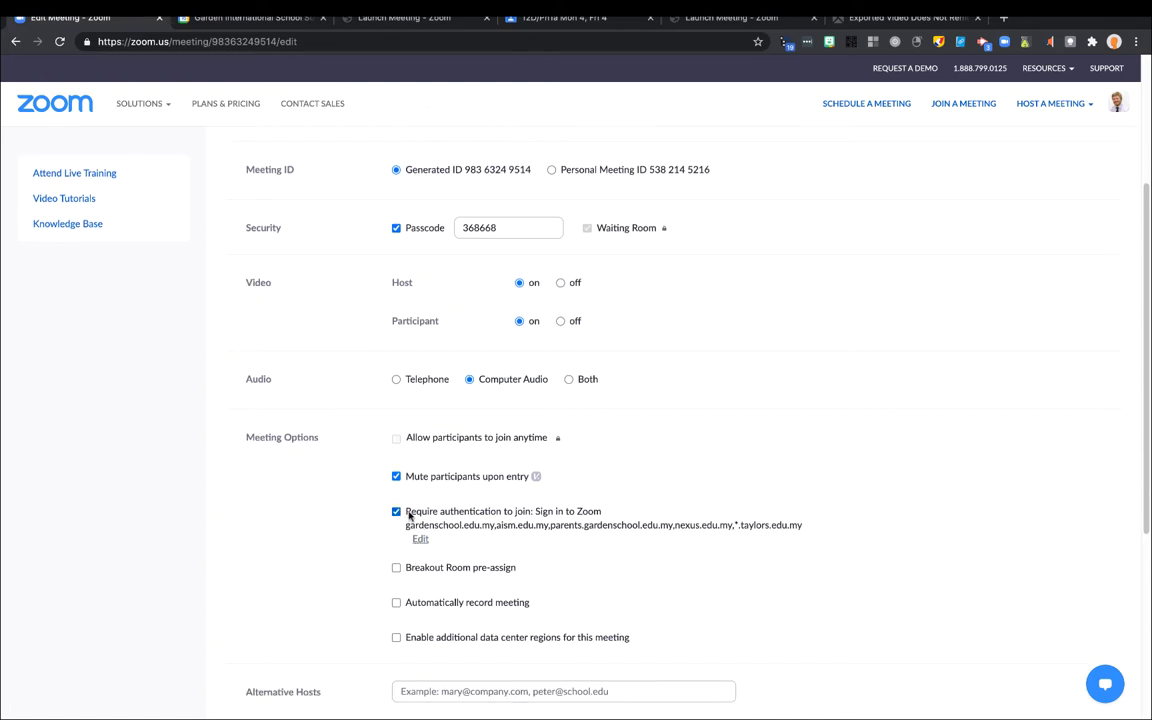
{"action": "left_click", "coordinate": [421, 539]}
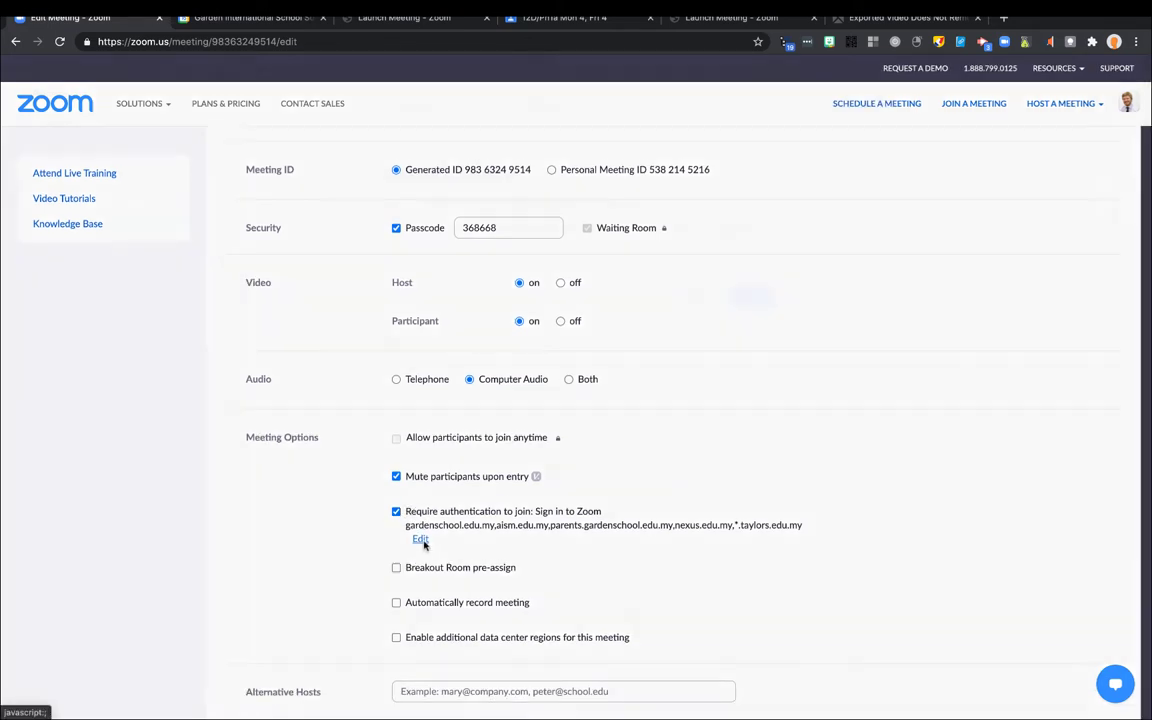
{"action": "left_click", "coordinate": [513, 242]}
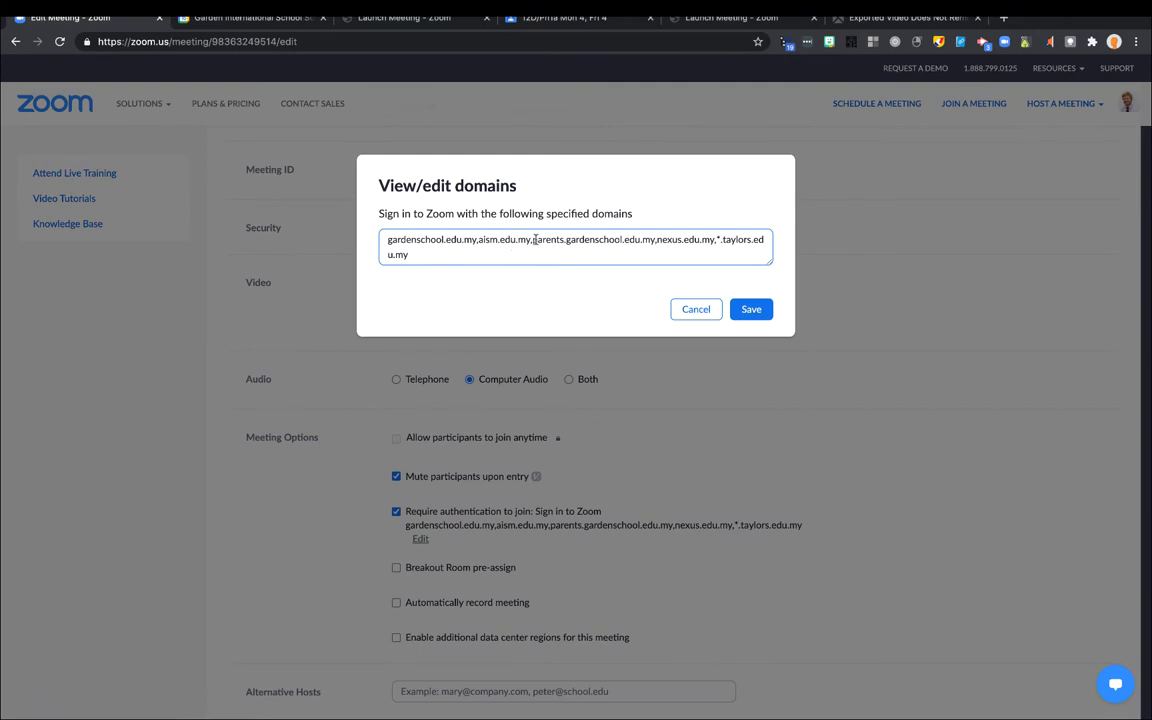
{"action": "left_click_drag", "start_coordinate": [532, 240], "coordinate": [651, 241]}
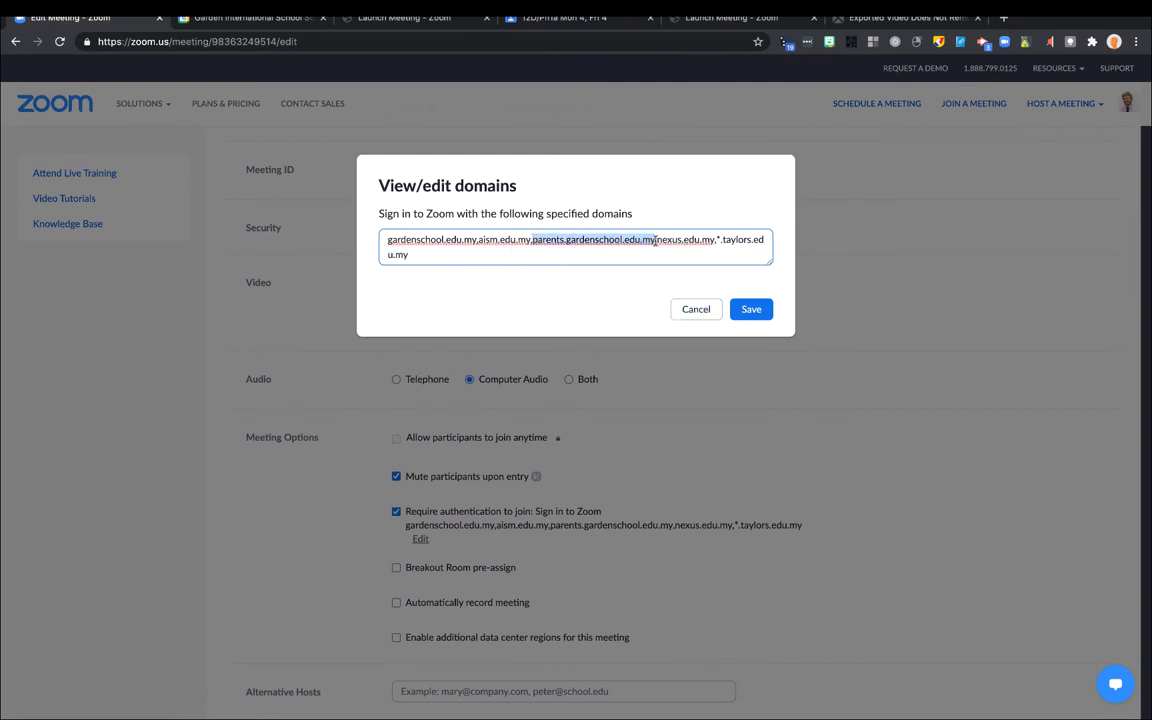
{"action": "key", "text": "BackSpace"}
{"action": "key", "text": "BackSpace"}
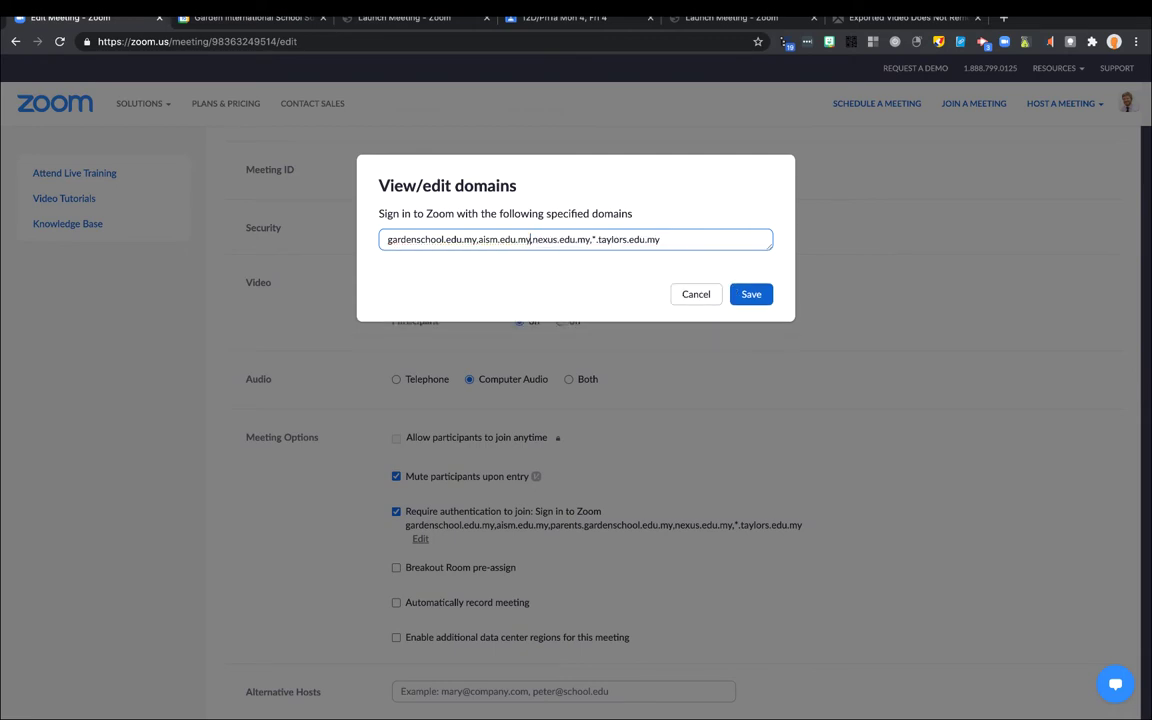
{"action": "key", "text": "Return"}
{"action": "key", "text": "BackSpace"}
{"action": "left_click", "coordinate": [748, 308]}
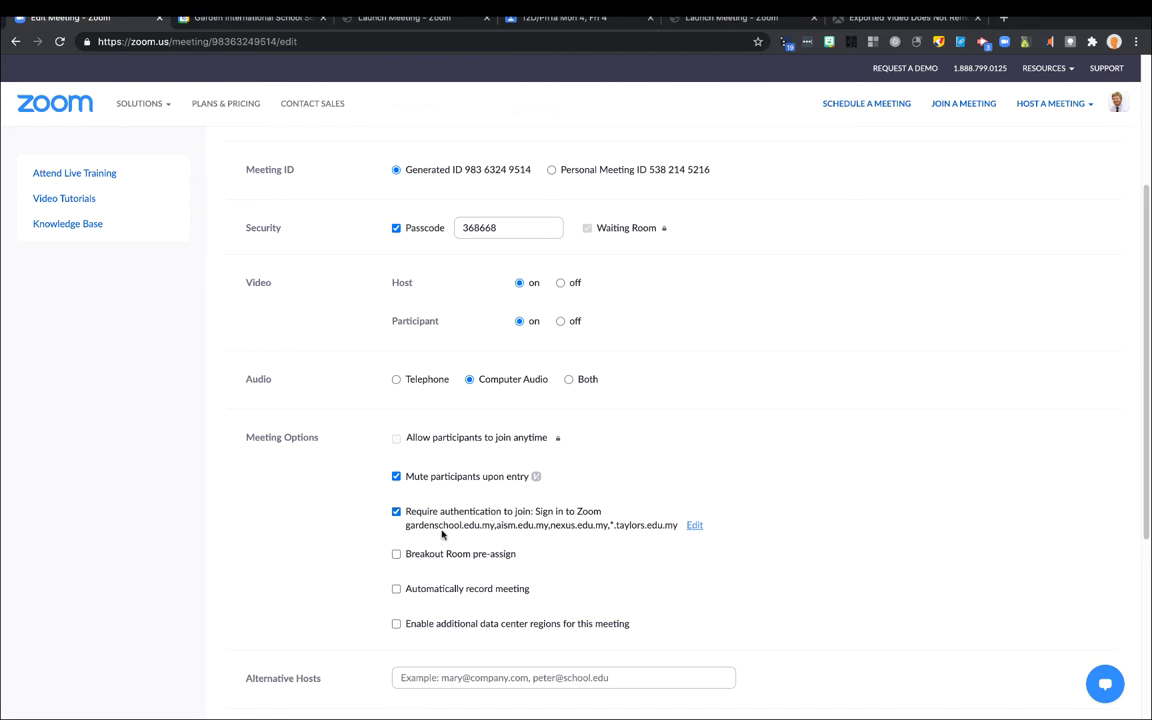
{"action": "scroll", "coordinate": [442, 535], "scroll_direction": "down", "scroll_amount": 5}
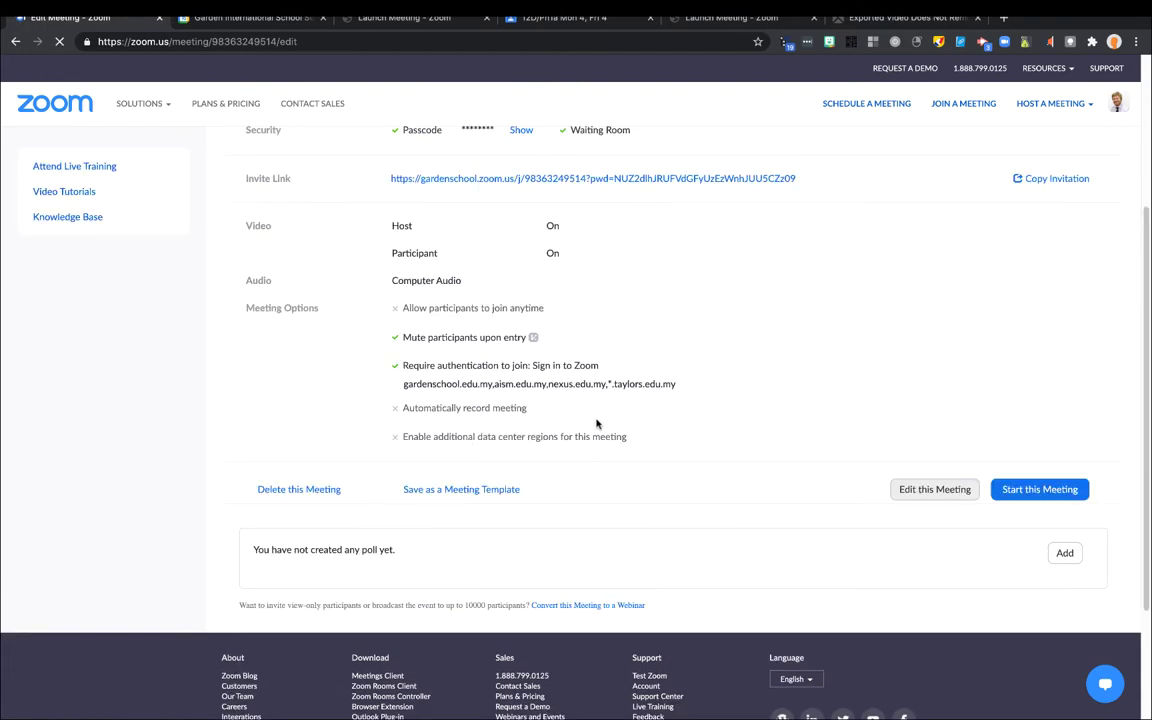
- Reopen the Physics 13A/Ph1a meeting for editing and enable Breakout Room pre-assign
{"action": "scroll", "coordinate": [563, 442], "scroll_direction": "down", "scroll_amount": 8}
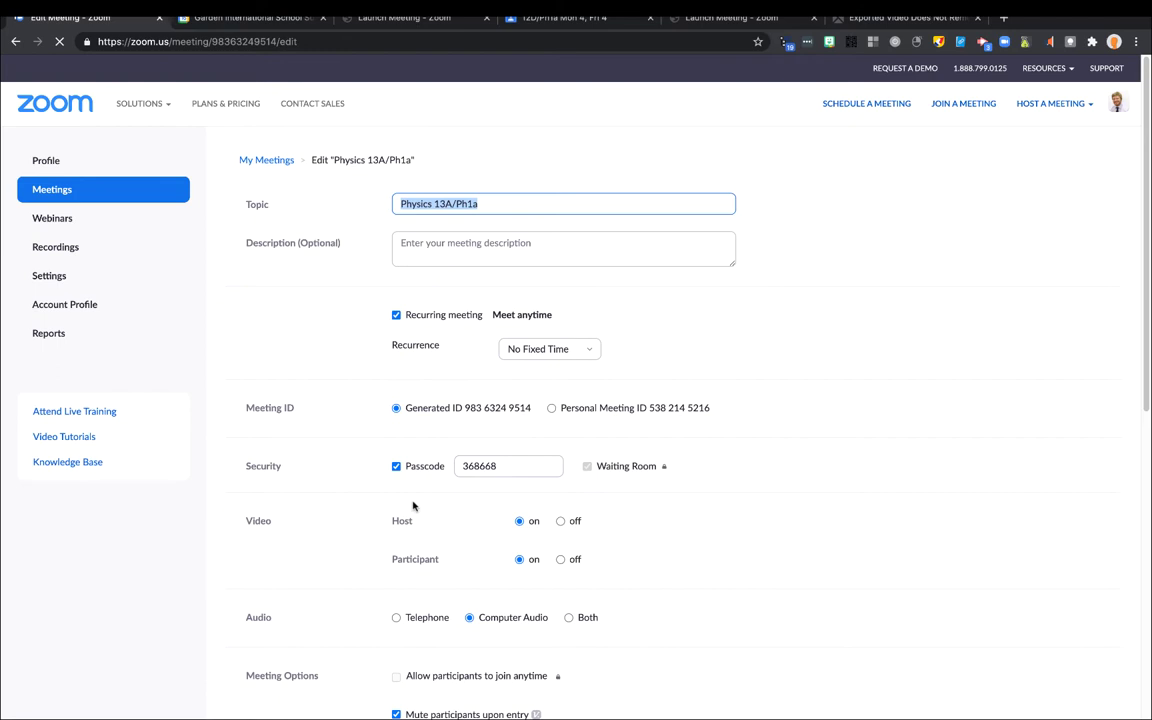
{"action": "scroll", "coordinate": [413, 506], "scroll_direction": "down", "scroll_amount": 5}
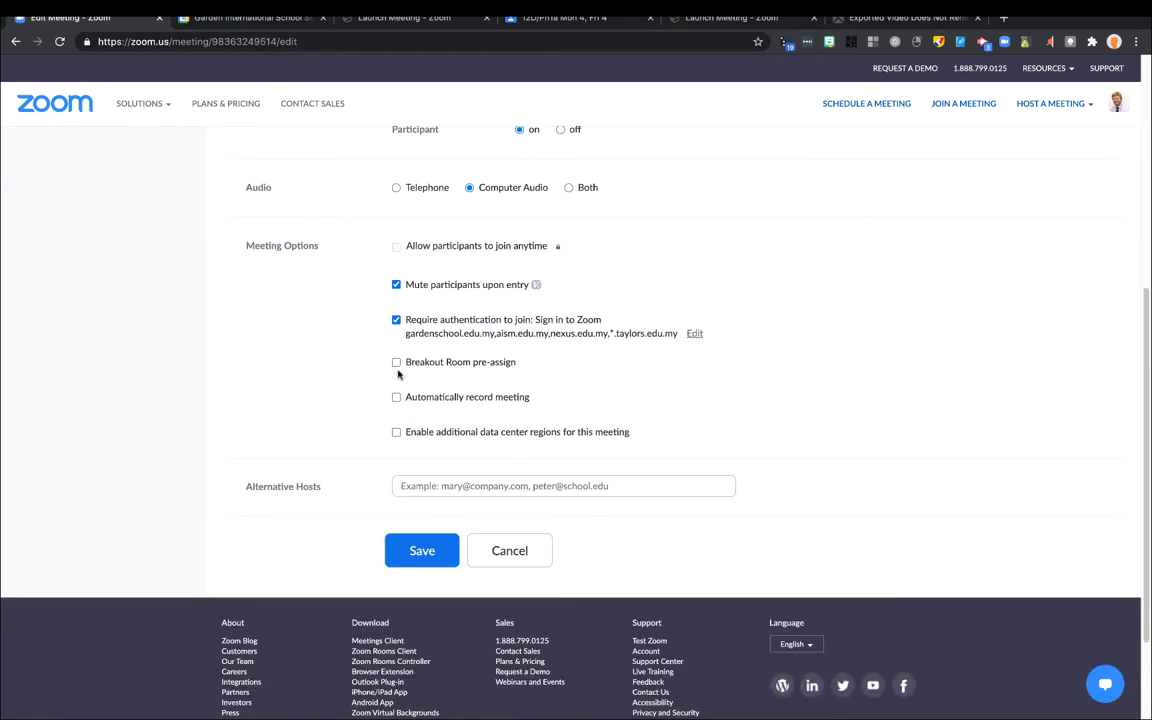
{"action": "left_click", "coordinate": [396, 363]}
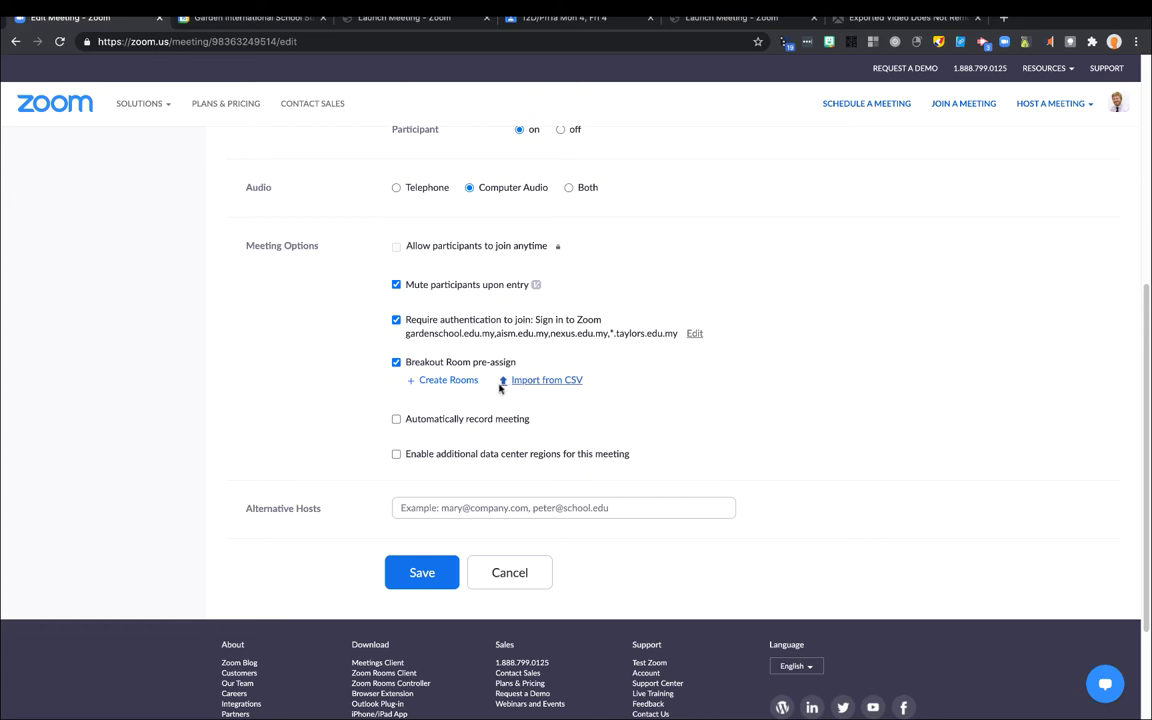
{"action": "left_click", "coordinate": [441, 384]}
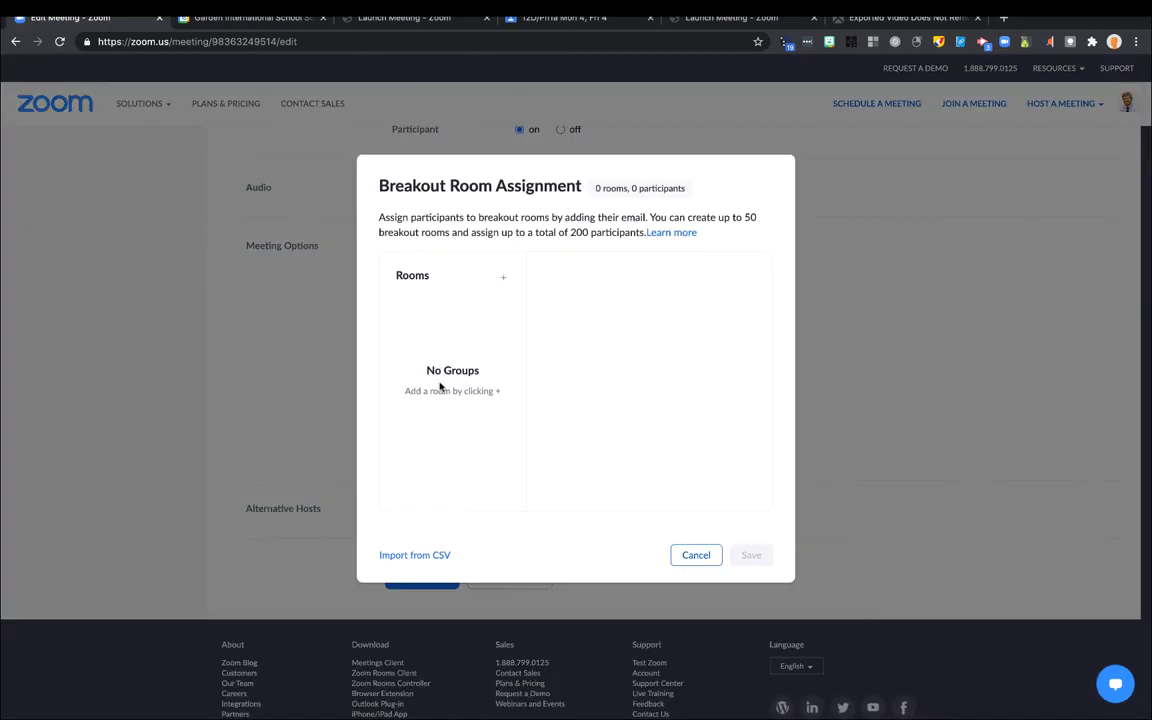
{"action": "left_click", "coordinate": [503, 277]}
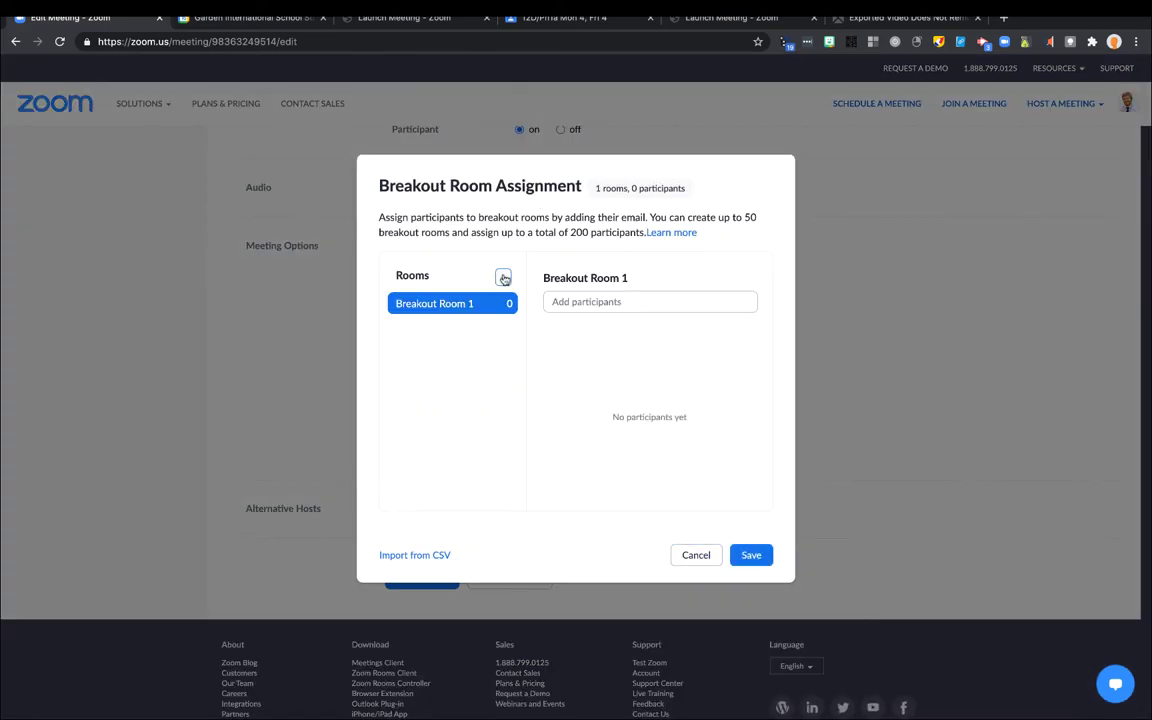
{"action": "left_click", "coordinate": [573, 301]}
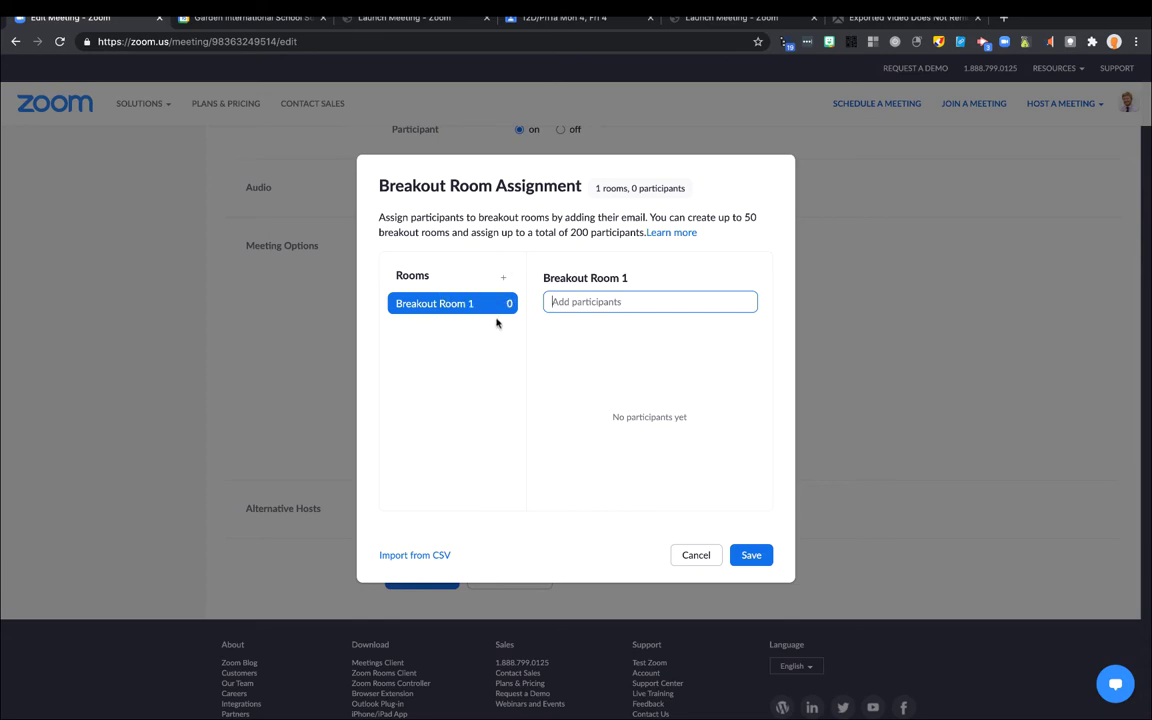
{"action": "left_click", "coordinate": [694, 555]}
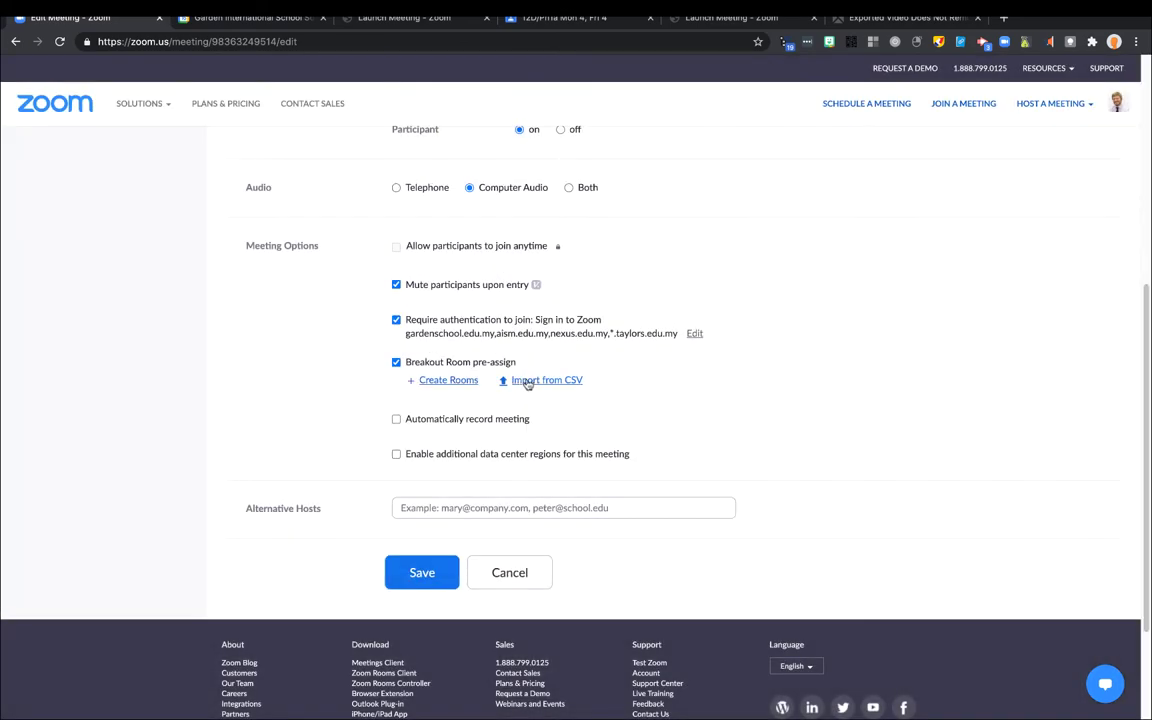
- Download the CSV template for importing breakout rooms and participants, and open the downloaded file
{"action": "left_click", "coordinate": [528, 383]}
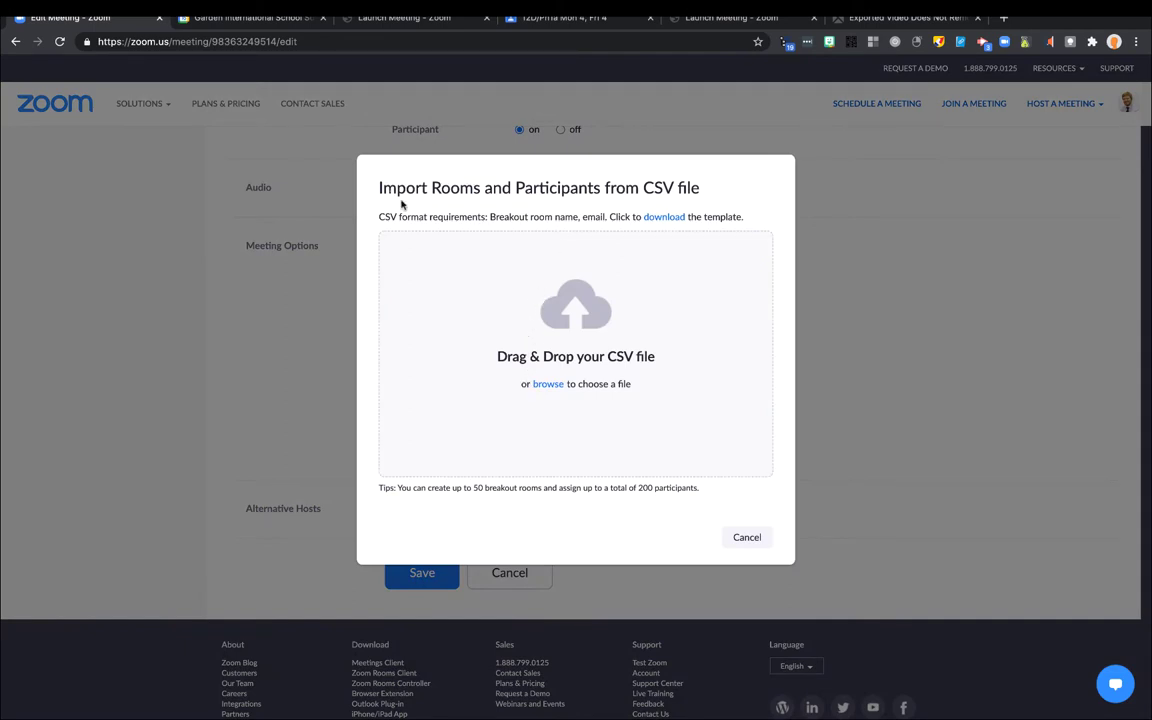
{"action": "left_click", "coordinate": [663, 220]}
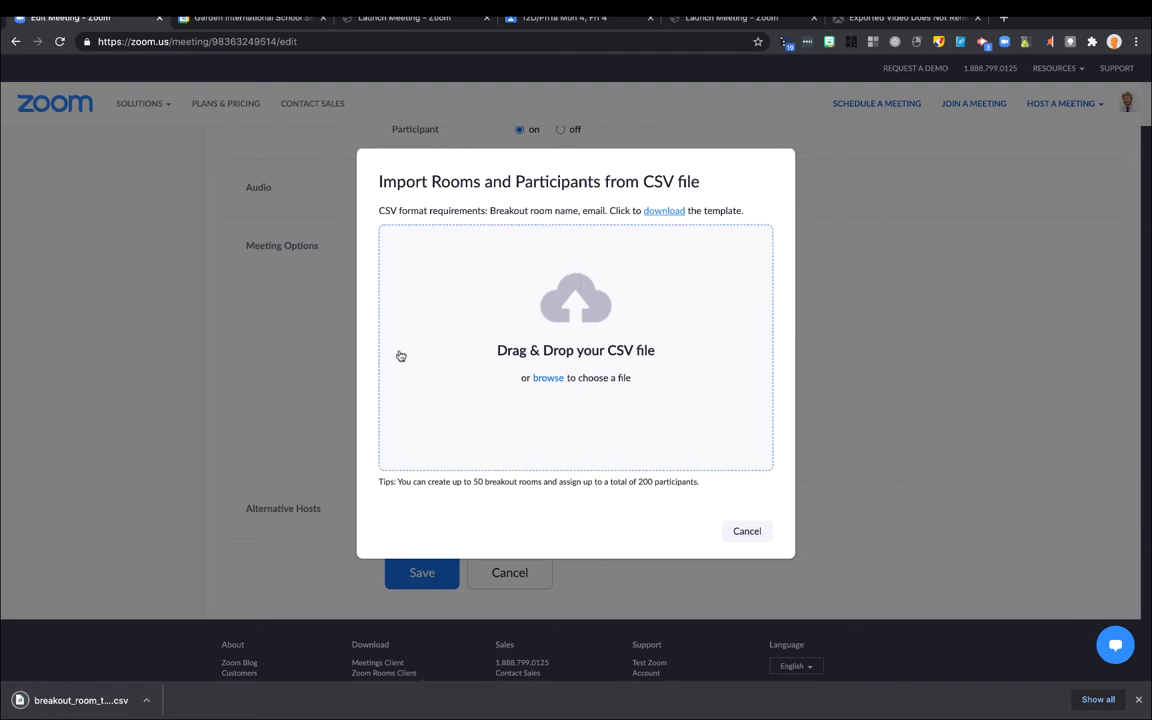
{"action": "left_click", "coordinate": [101, 702]}
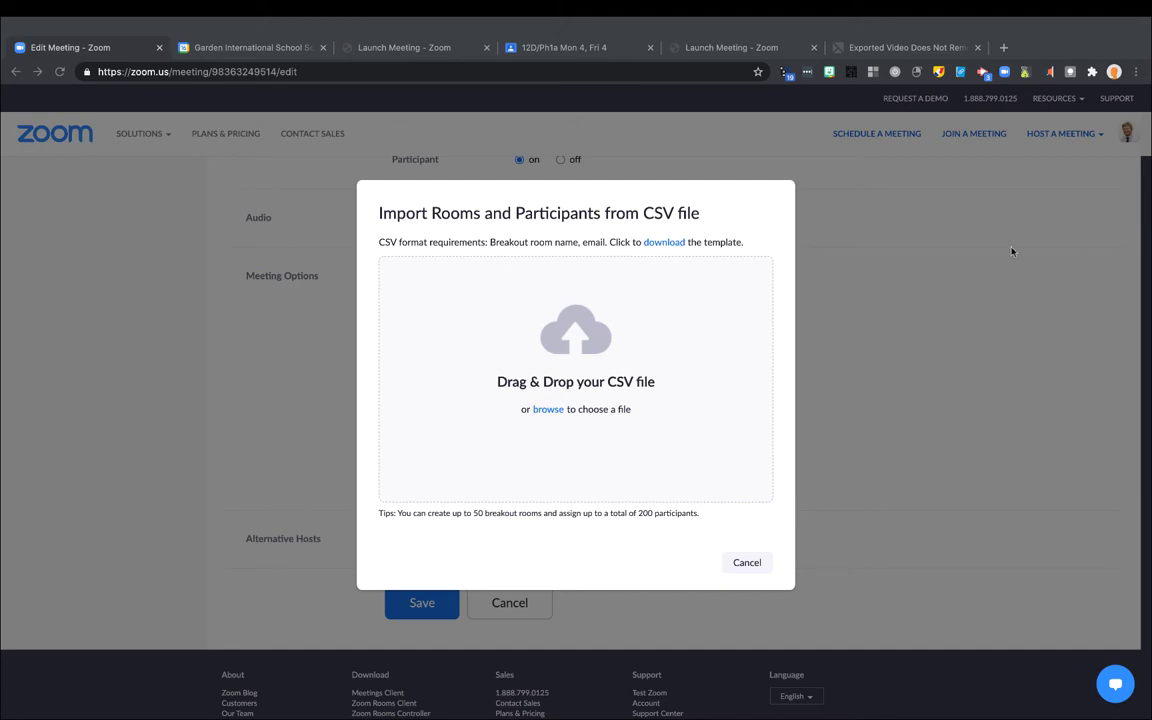
- Switch to the breakout_room_template spreadsheet in Numbers, show it full screen and select the Pre-assign Room Name header cell
{"action": "key", "text": "ctrl+Up"}
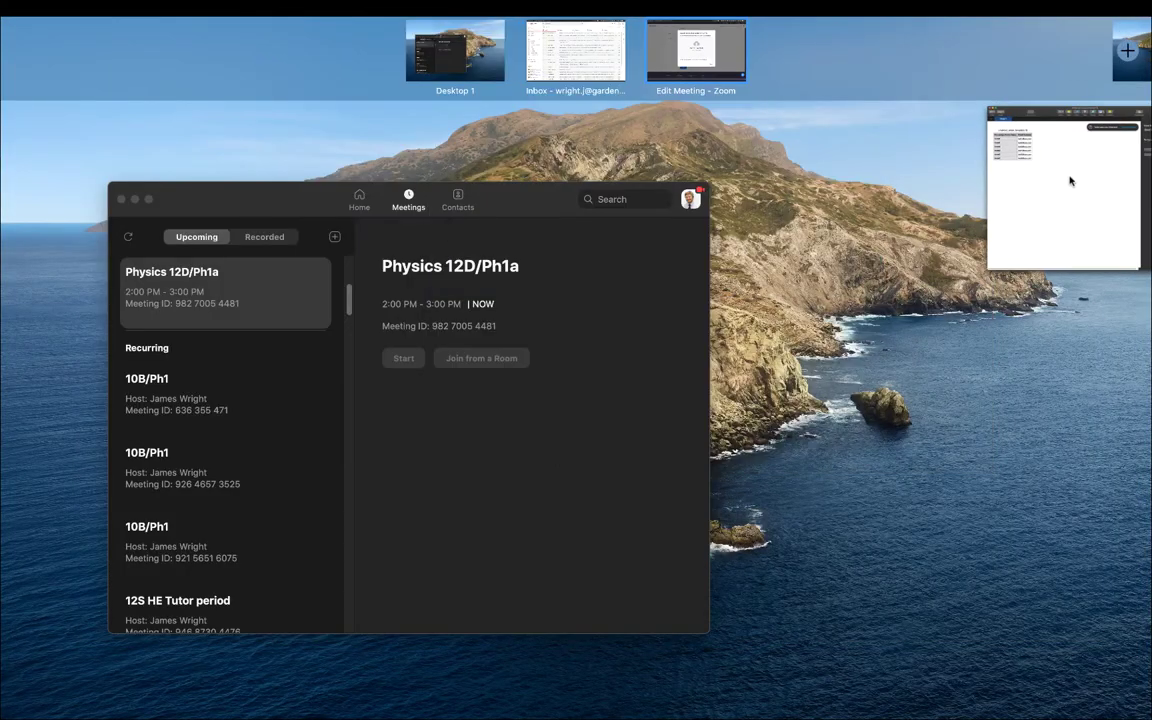
{"action": "left_click_drag", "start_coordinate": [1070, 180], "coordinate": [828, 44]}
{"action": "left_click", "coordinate": [527, 260]}
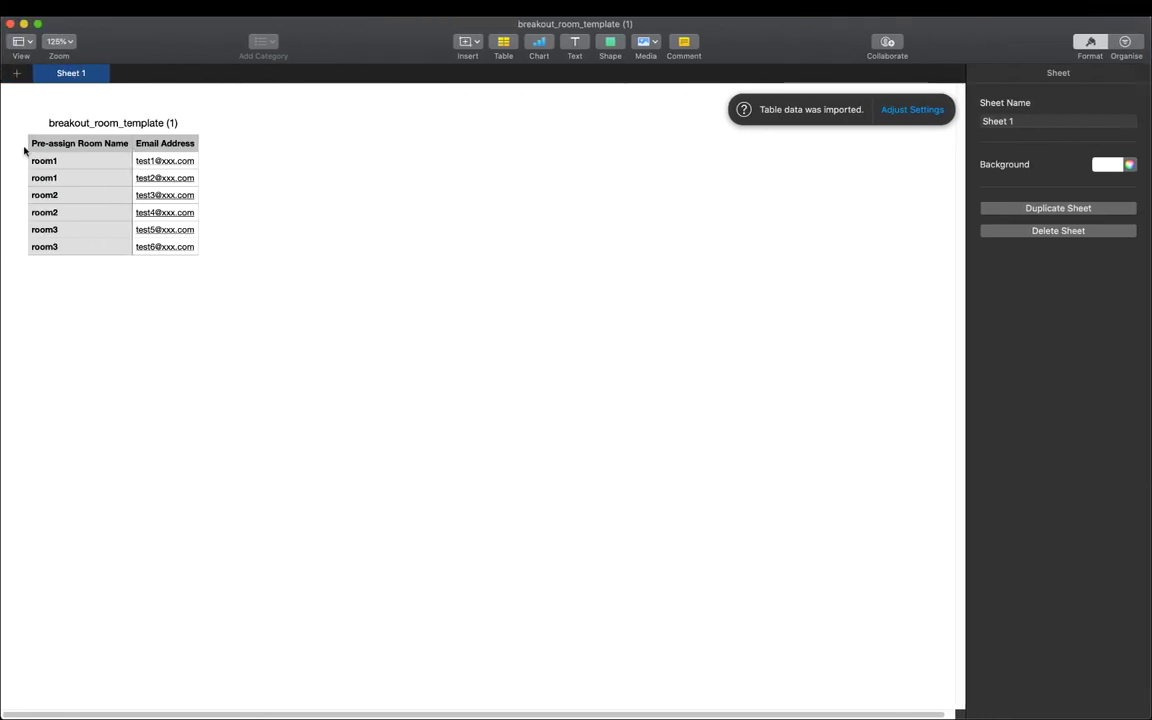
{"action": "left_click", "coordinate": [41, 147]}
{"action": "left_click", "coordinate": [45, 147]}
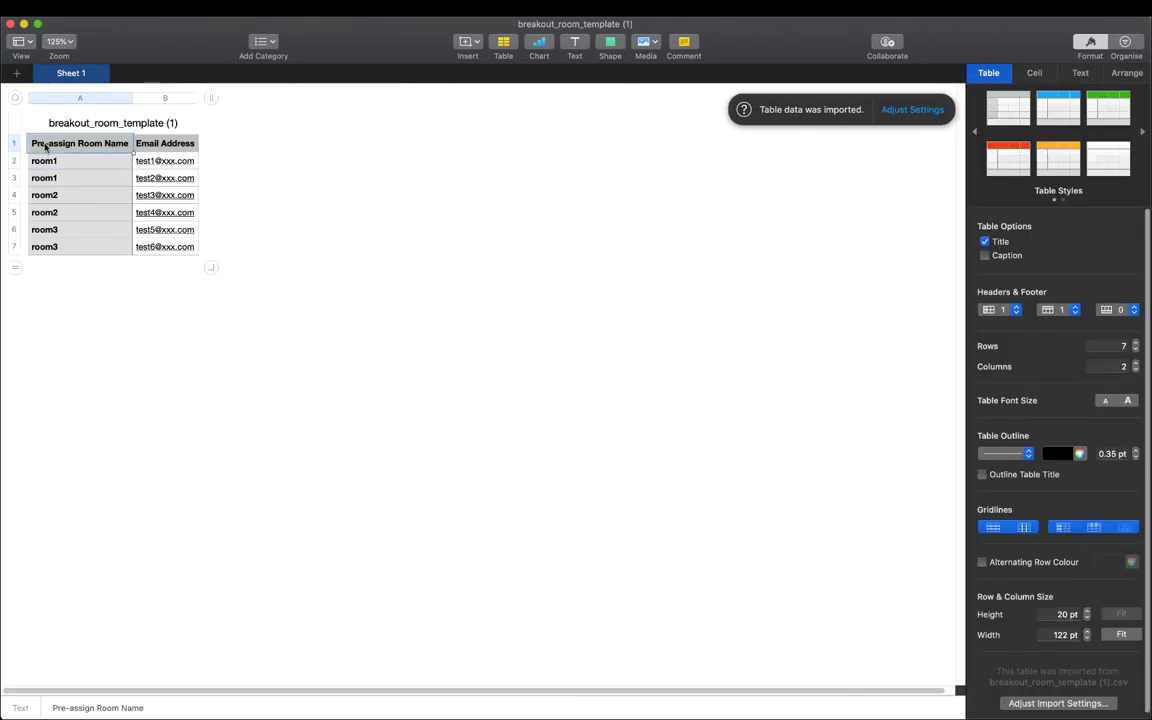
- Examine the Email Address column of the breakout room template by selecting its header and several sample address cells
{"action": "left_click", "coordinate": [156, 148]}
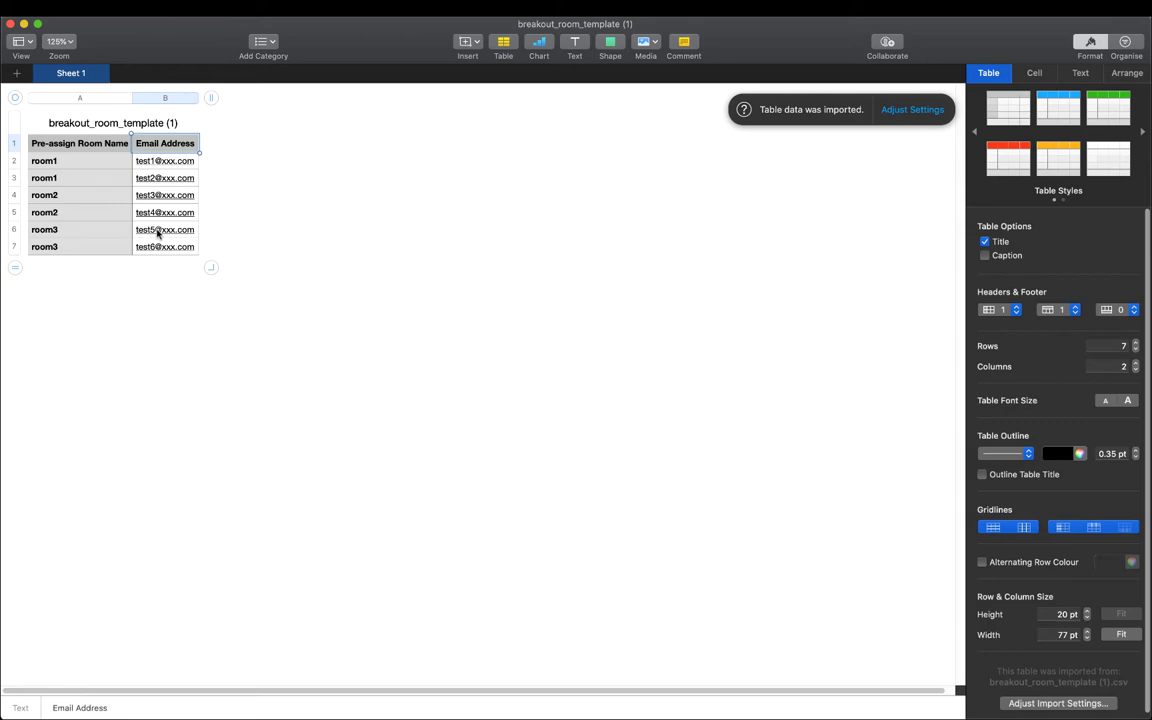
{"action": "left_click", "coordinate": [157, 180]}
{"action": "left_click", "coordinate": [153, 215]}
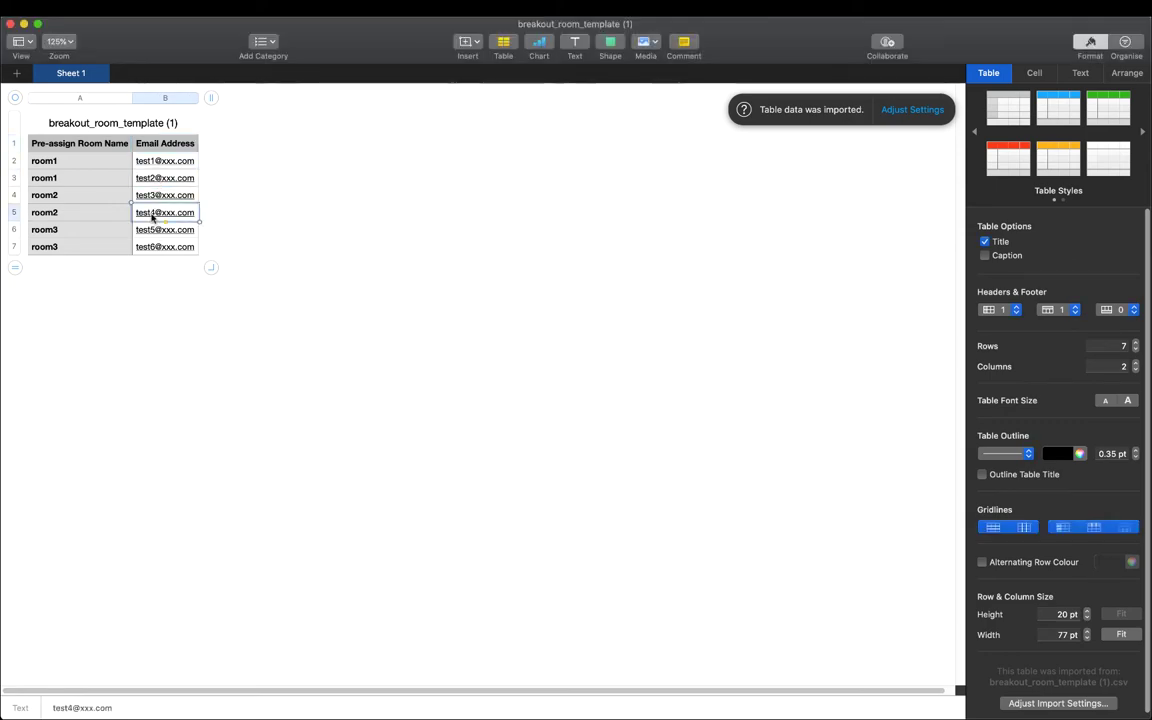
{"action": "left_click", "coordinate": [152, 195]}
- Switch to the browser and open the Classwork page of the 12D/Ph1a class in Google Classroom
{"action": "key", "text": "ctrl+super+f"}
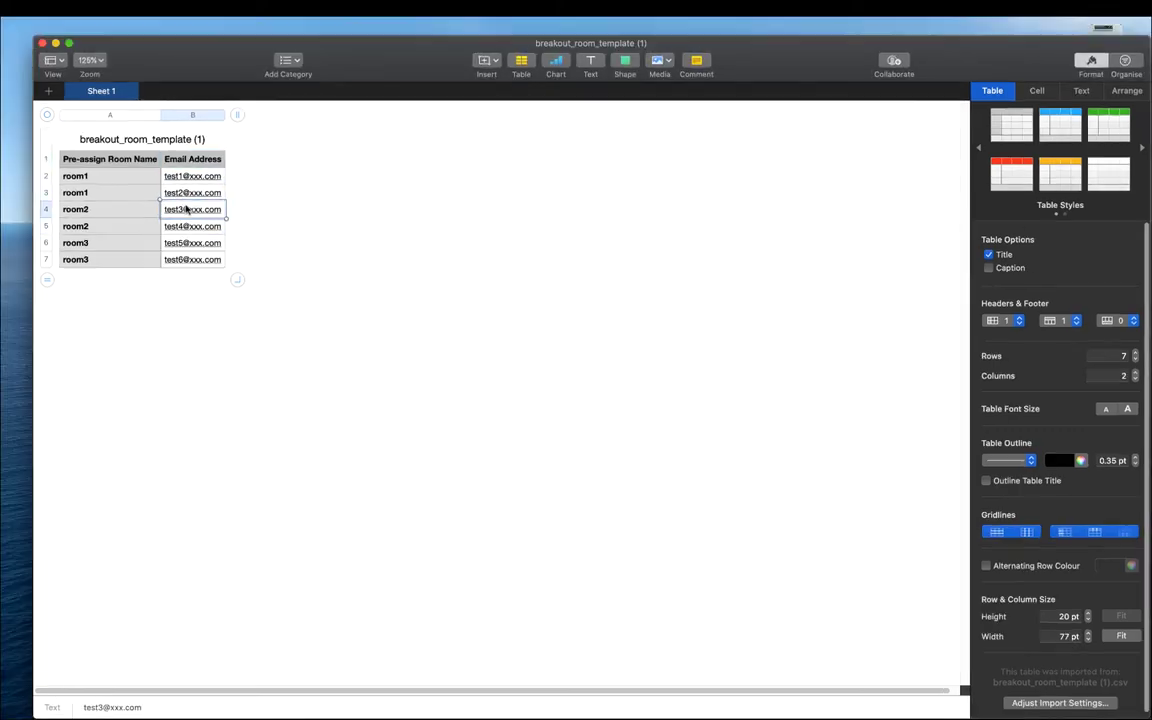
{"action": "left_click", "coordinate": [317, 267]}
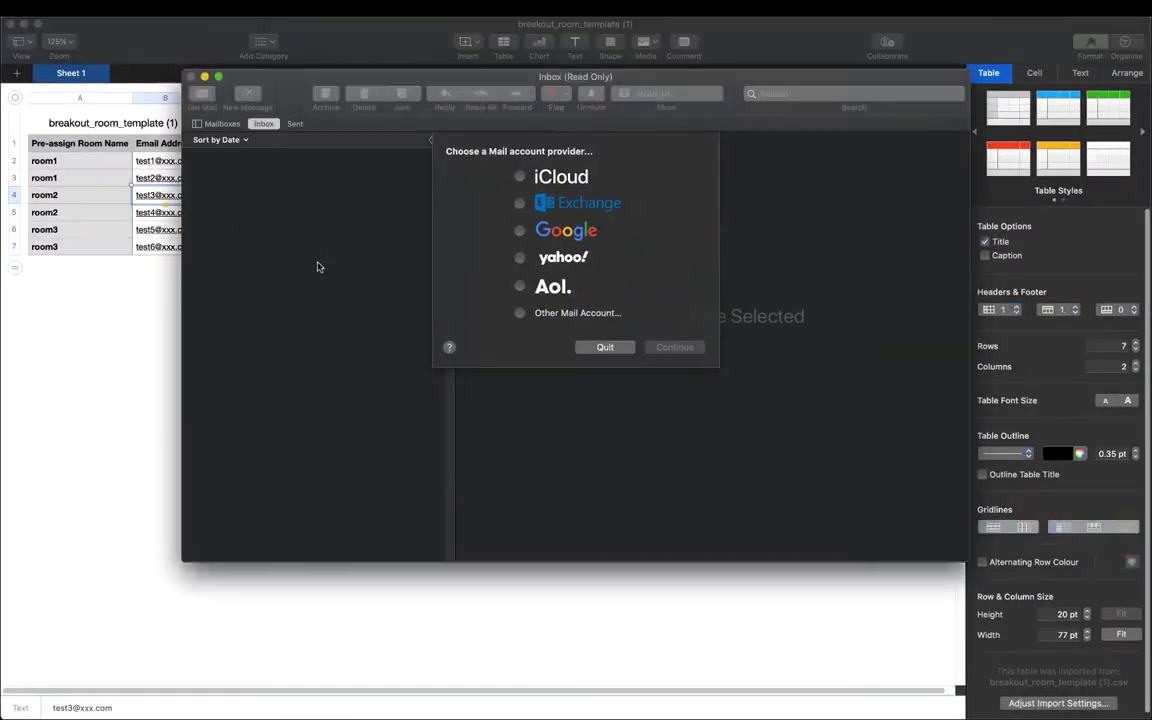
{"action": "key", "text": "ctrl+Up"}
{"action": "mouse_move", "coordinate": [509, 30]}
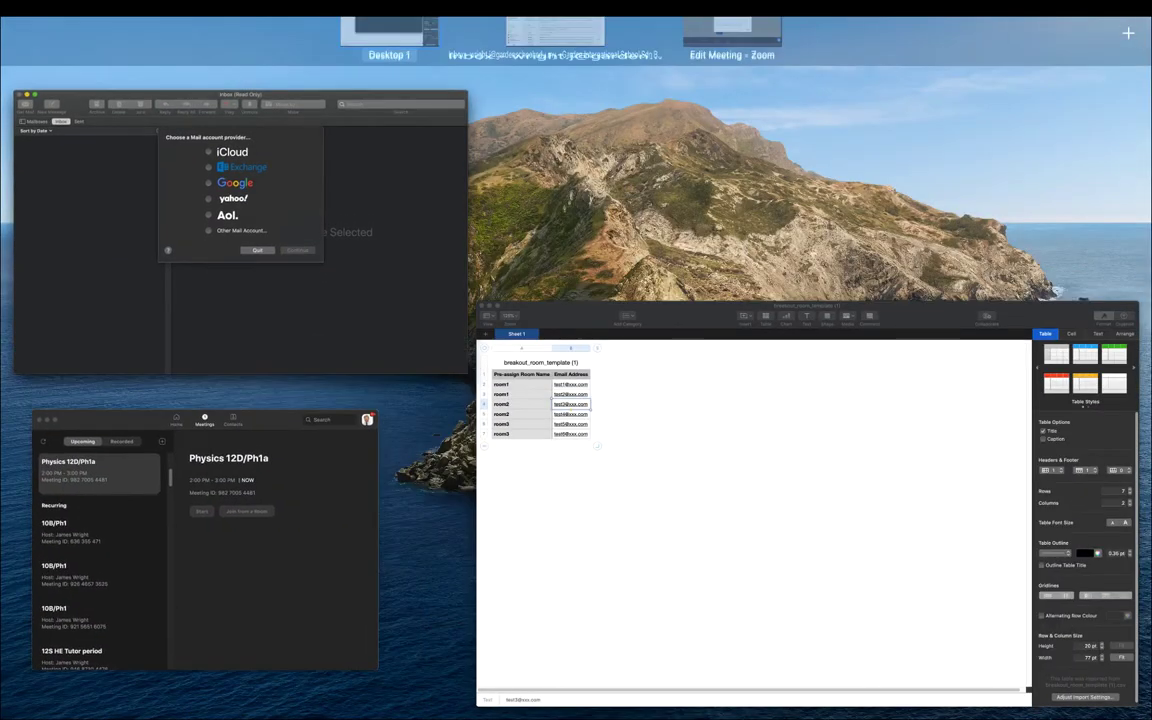
{"action": "left_click", "coordinate": [650, 55]}
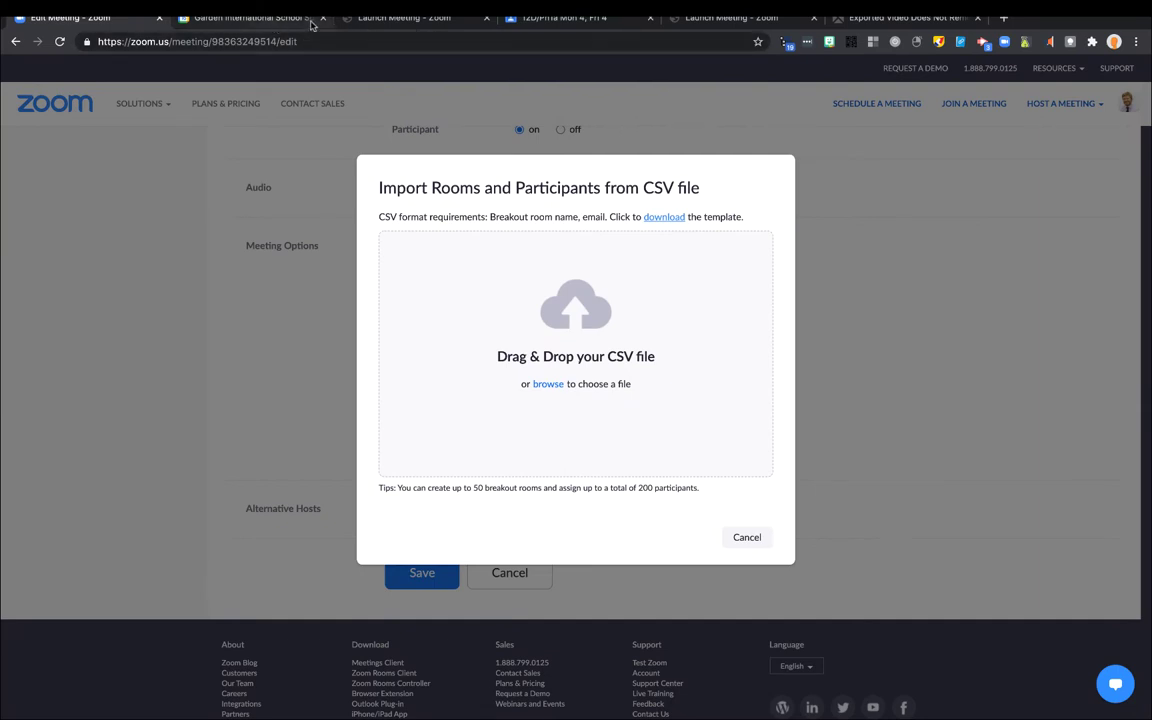
{"action": "left_click", "coordinate": [578, 19]}
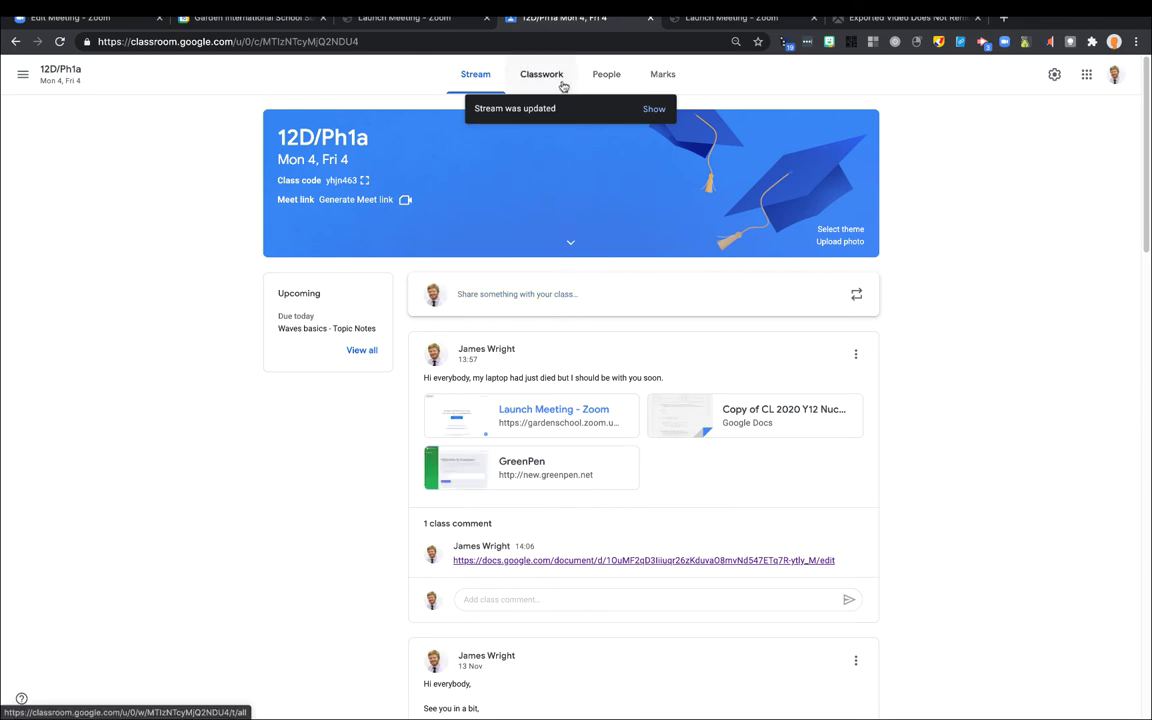
{"action": "scroll", "coordinate": [540, 278], "scroll_direction": "down", "scroll_amount": 5}
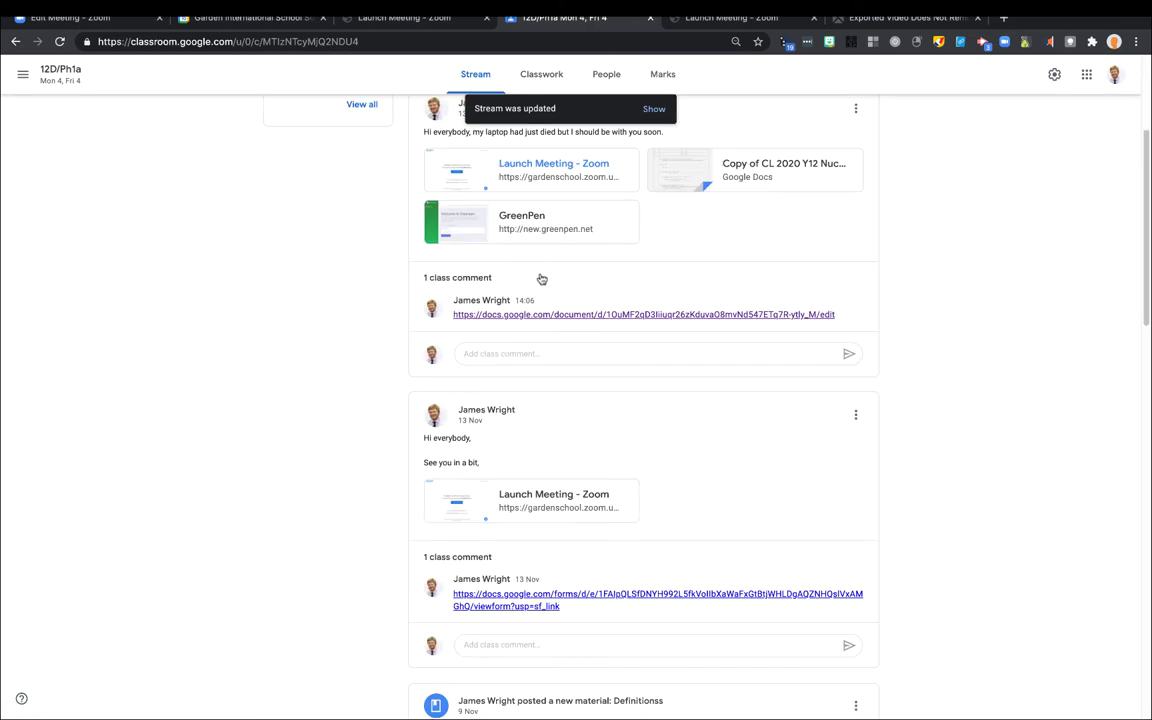
{"action": "scroll", "coordinate": [537, 236], "scroll_direction": "up", "scroll_amount": 5}
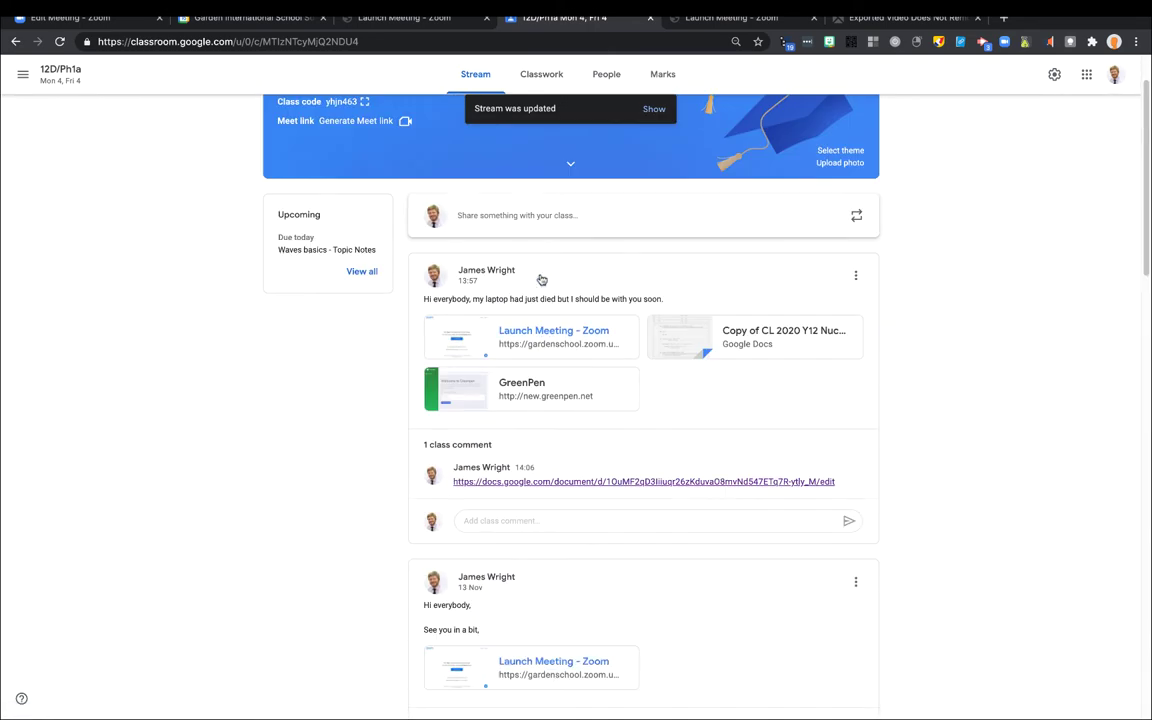
{"action": "left_click", "coordinate": [550, 72]}
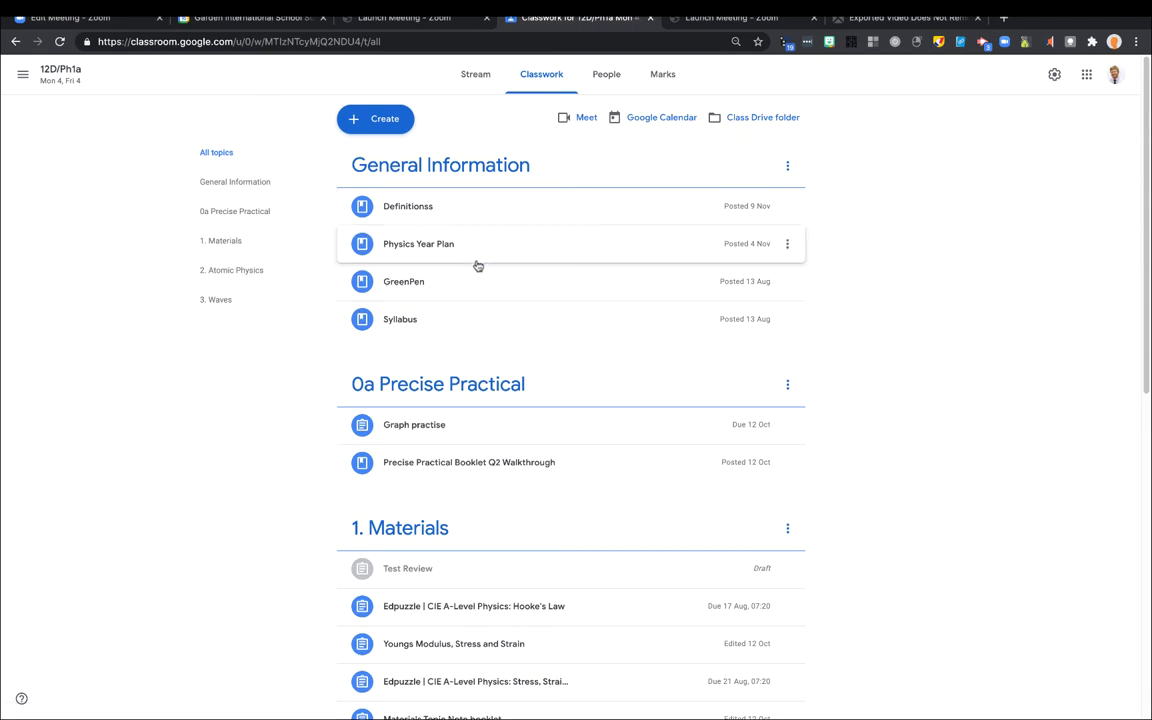
- Open the Graph practise assignment's student submissions and export the class marks to Google Sheets
{"action": "left_click", "coordinate": [430, 428]}
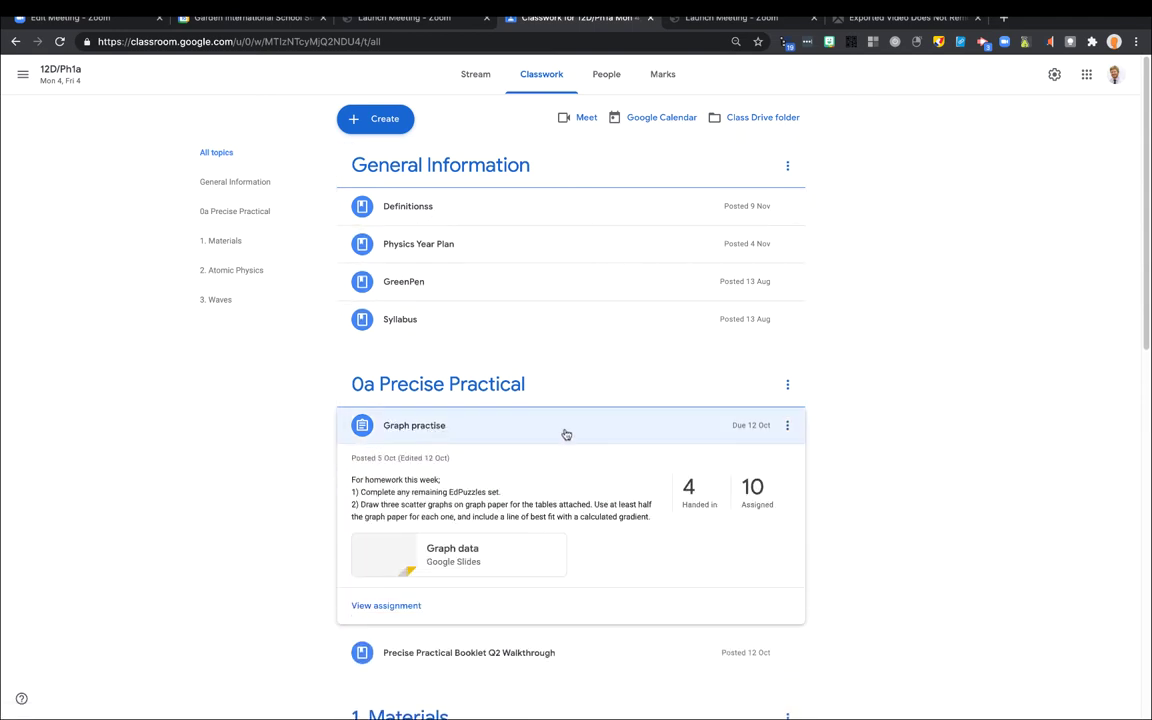
{"action": "left_click", "coordinate": [787, 426]}
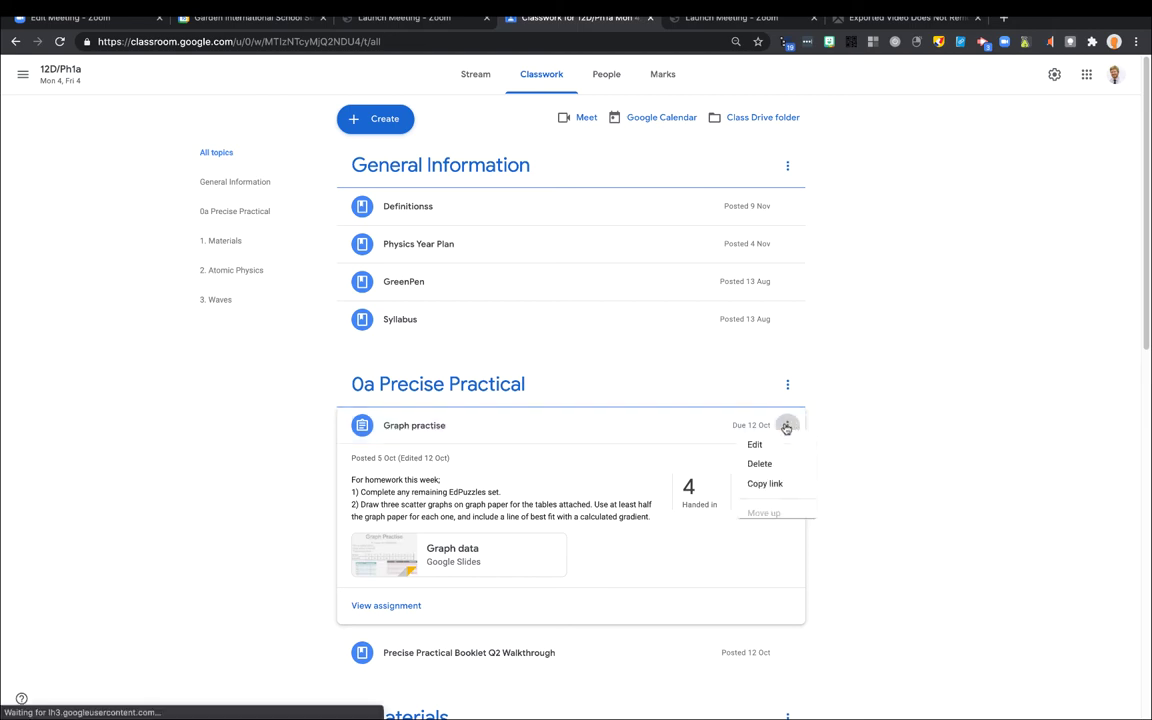
{"action": "left_click", "coordinate": [640, 432]}
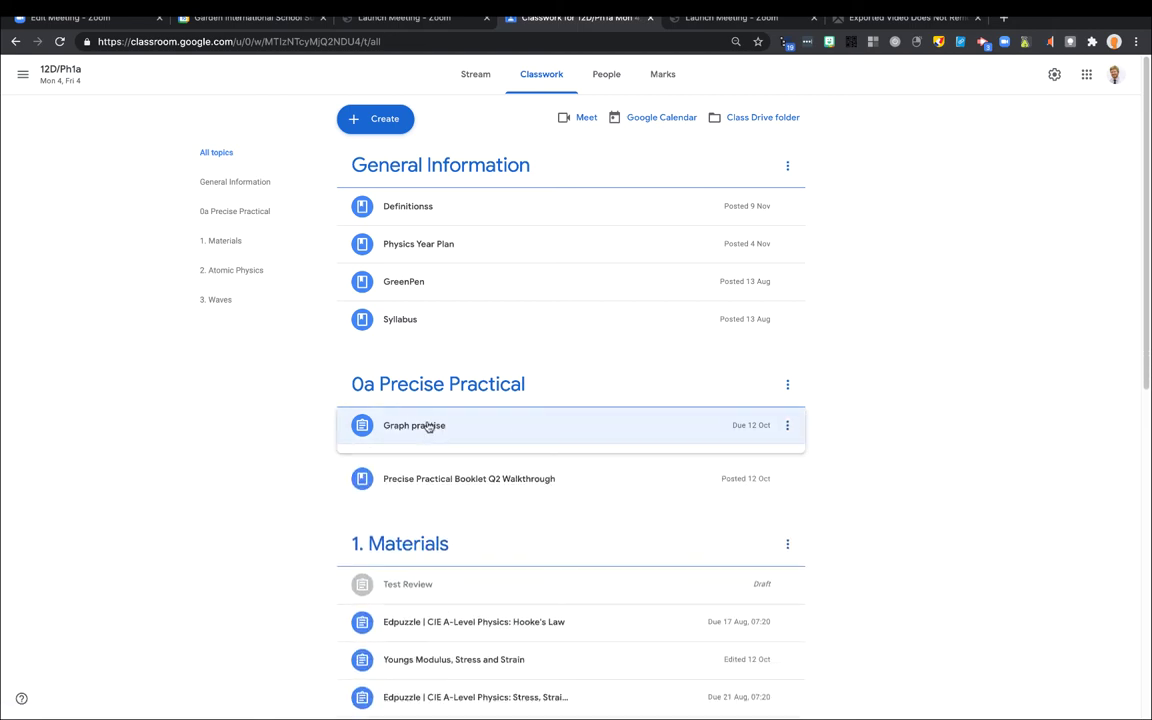
{"action": "left_click", "coordinate": [428, 427]}
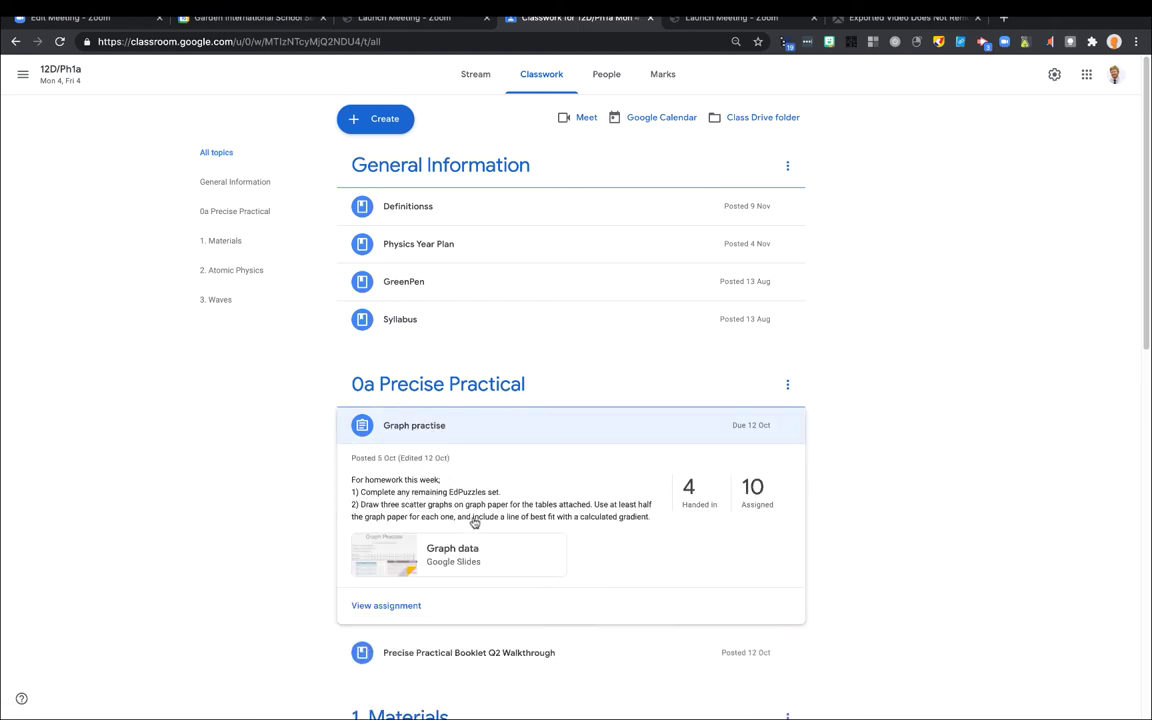
{"action": "left_click", "coordinate": [405, 605]}
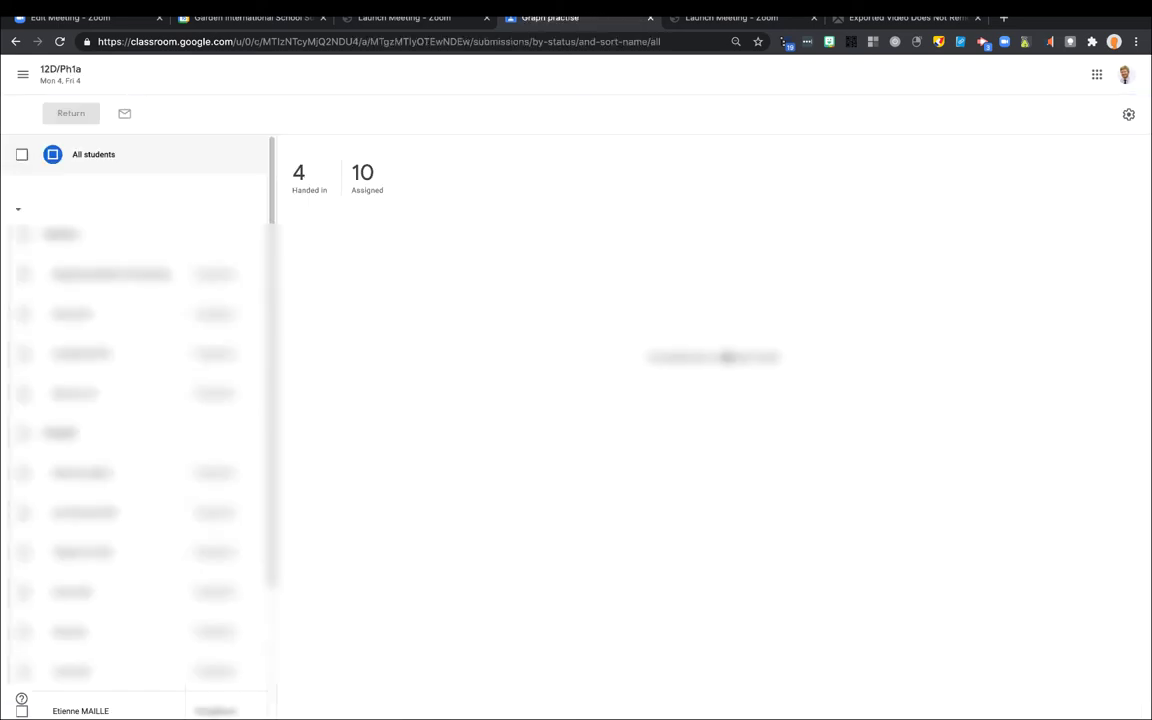
{"action": "left_click", "coordinate": [1128, 116]}
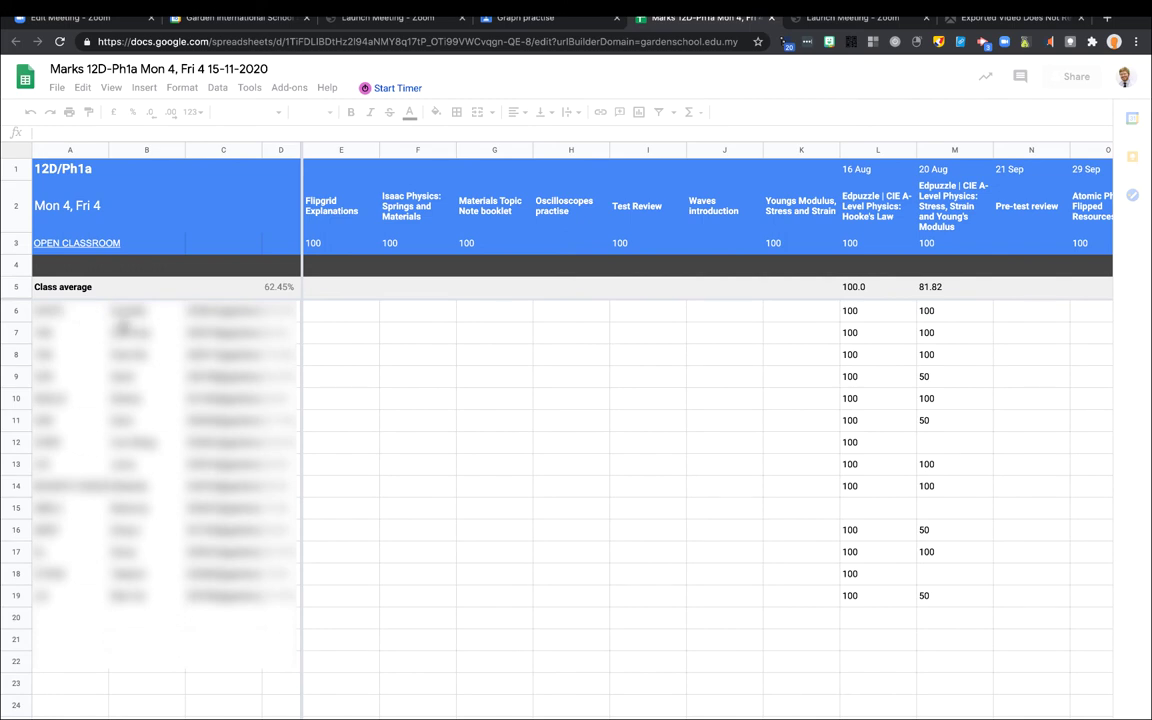
- Copy the students' names and e-mail addresses from the marks spreadsheet and paste them as a new table below the template table in Numbers
{"action": "left_click_drag", "start_coordinate": [110, 292], "coordinate": [146, 310]}
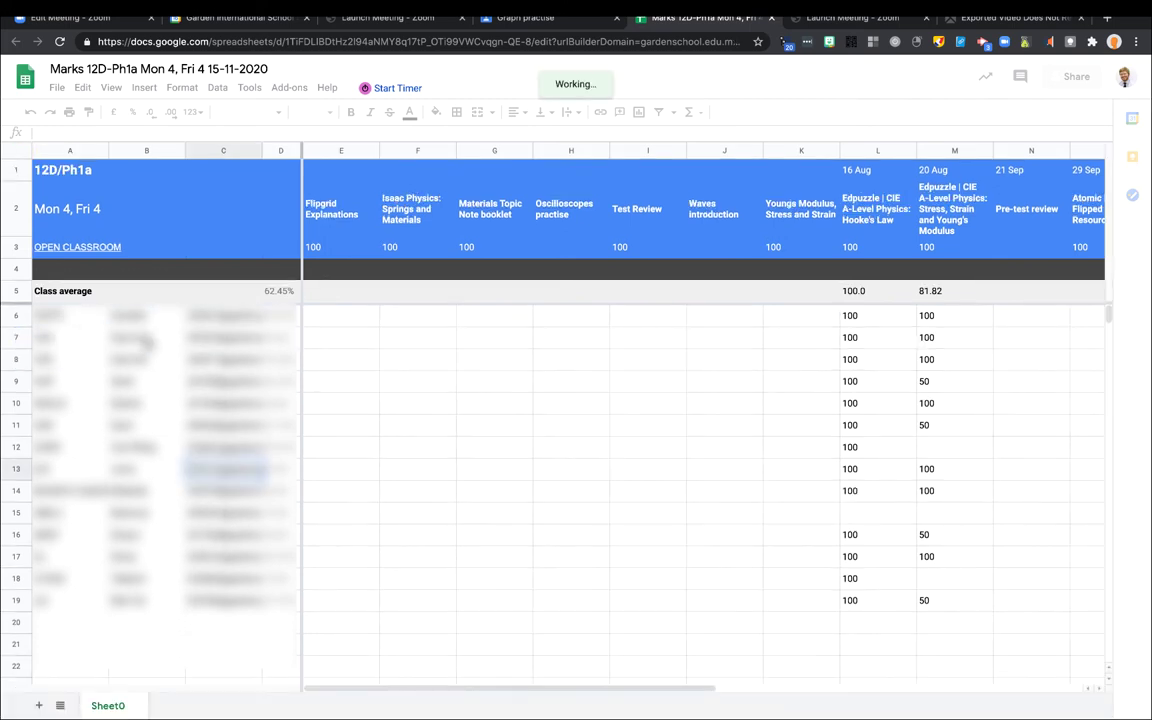
{"action": "left_click_drag", "start_coordinate": [141, 325], "coordinate": [228, 600]}
{"action": "key", "text": "super+c"}
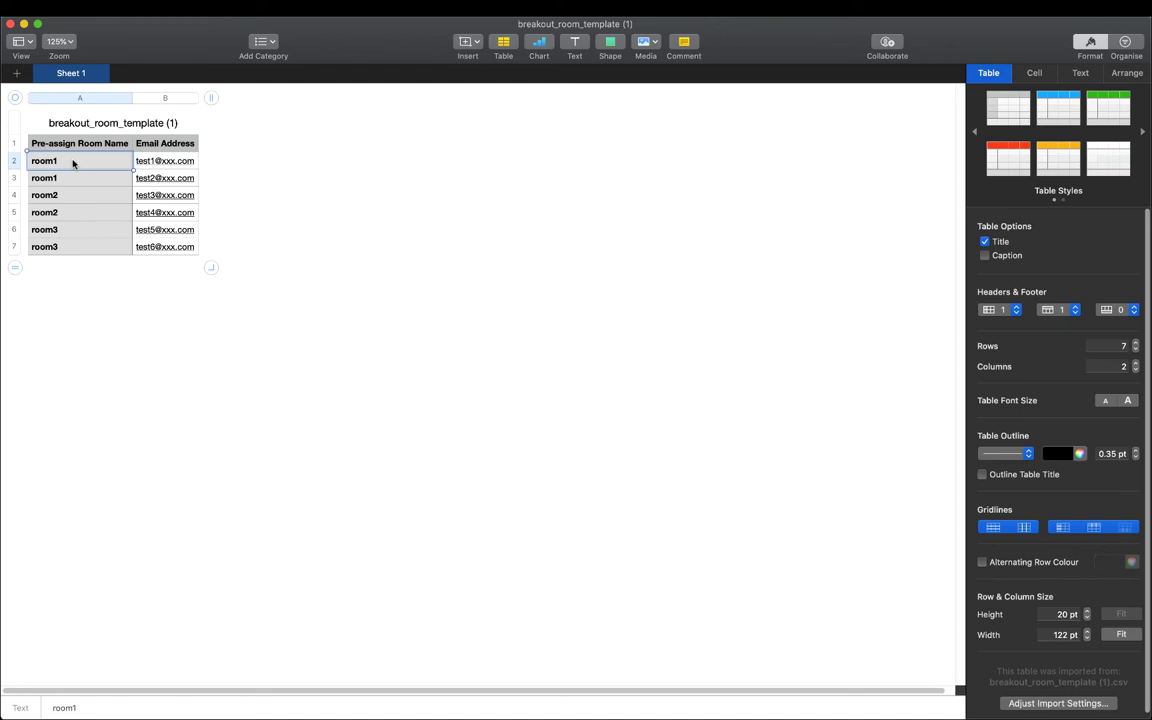
{"action": "left_click", "coordinate": [283, 168]}
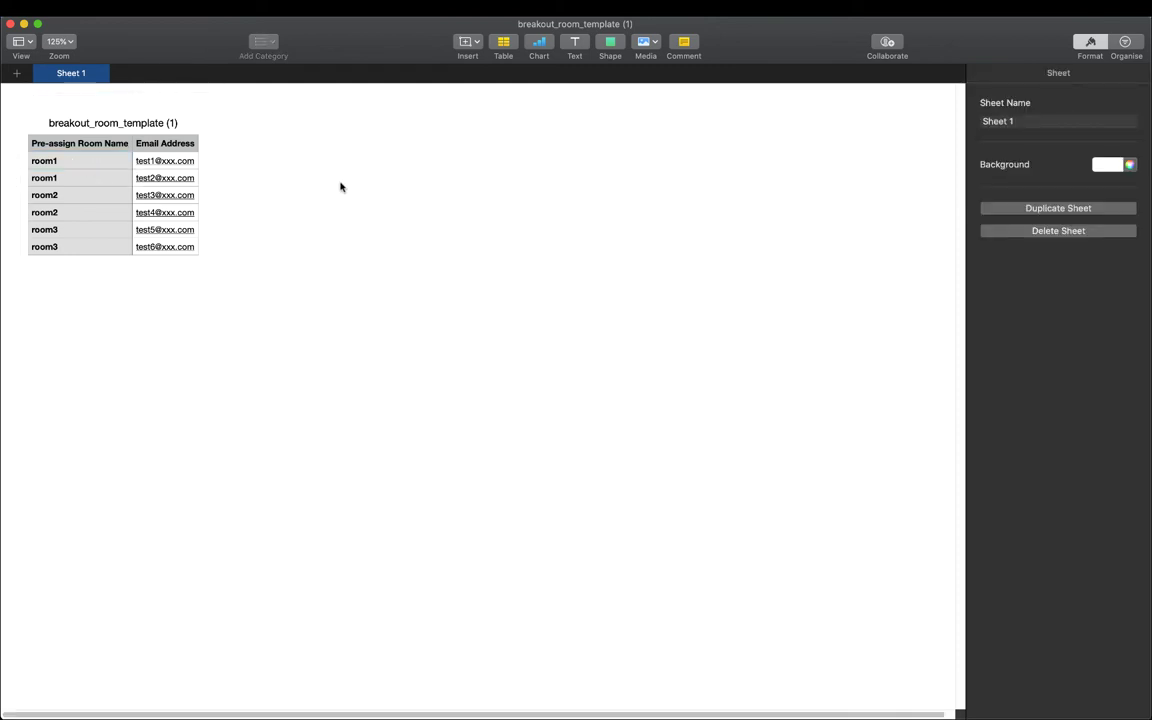
{"action": "key", "text": "cmd+v"}
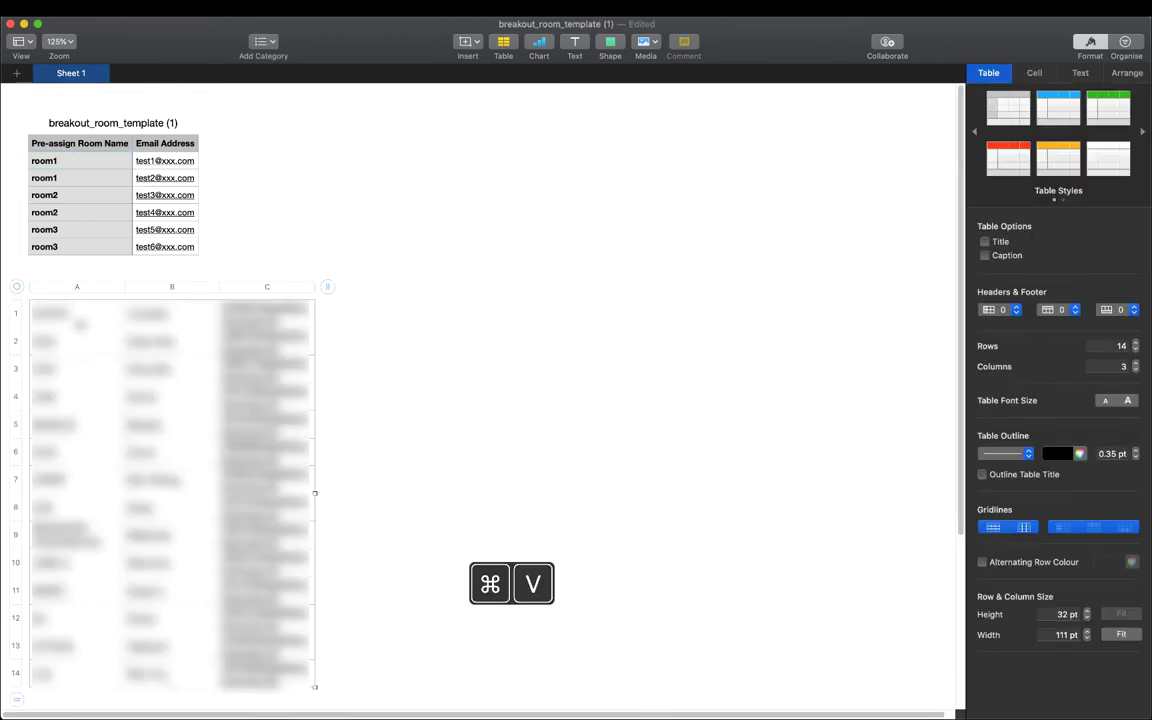
{"action": "left_click", "coordinate": [233, 297]}
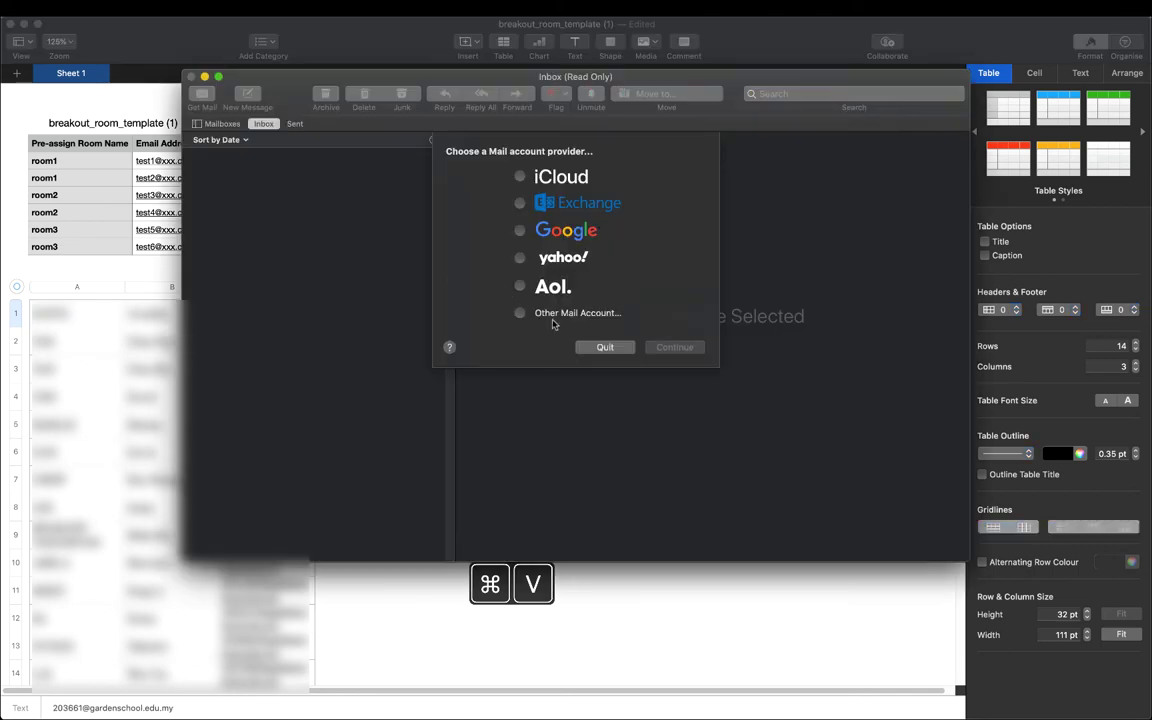
{"action": "left_click", "coordinate": [605, 347]}
{"action": "left_click_drag", "start_coordinate": [311, 373], "coordinate": [309, 386]}
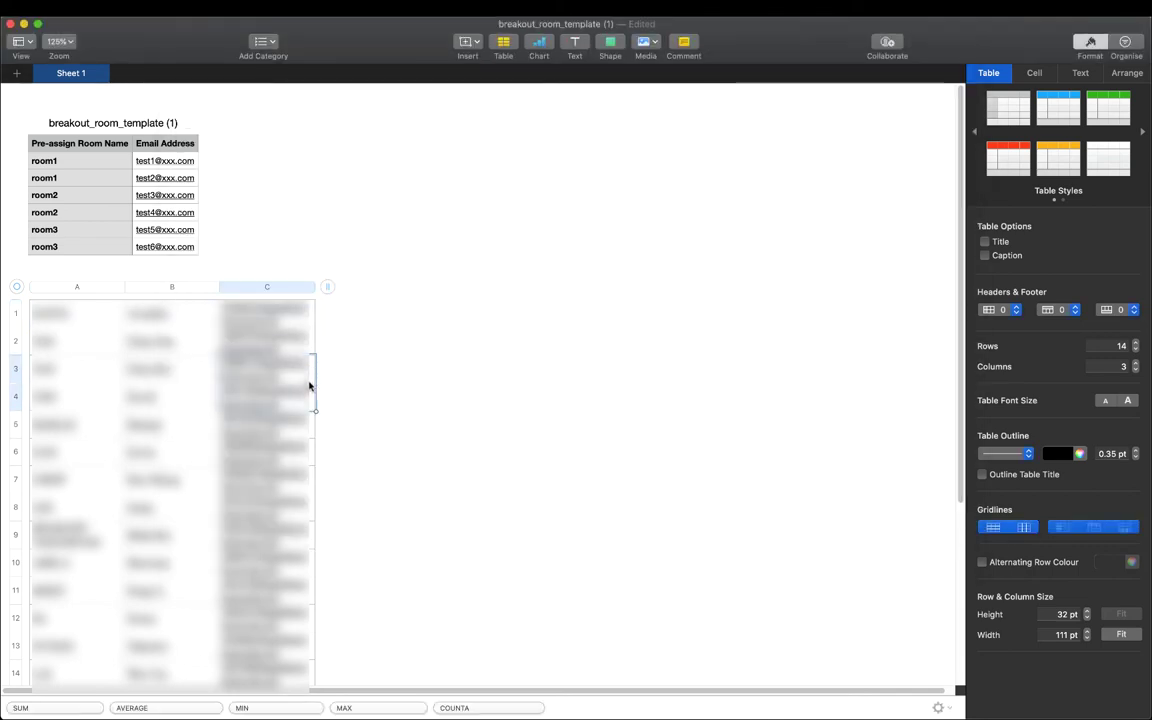
{"action": "left_click", "coordinate": [417, 386]}
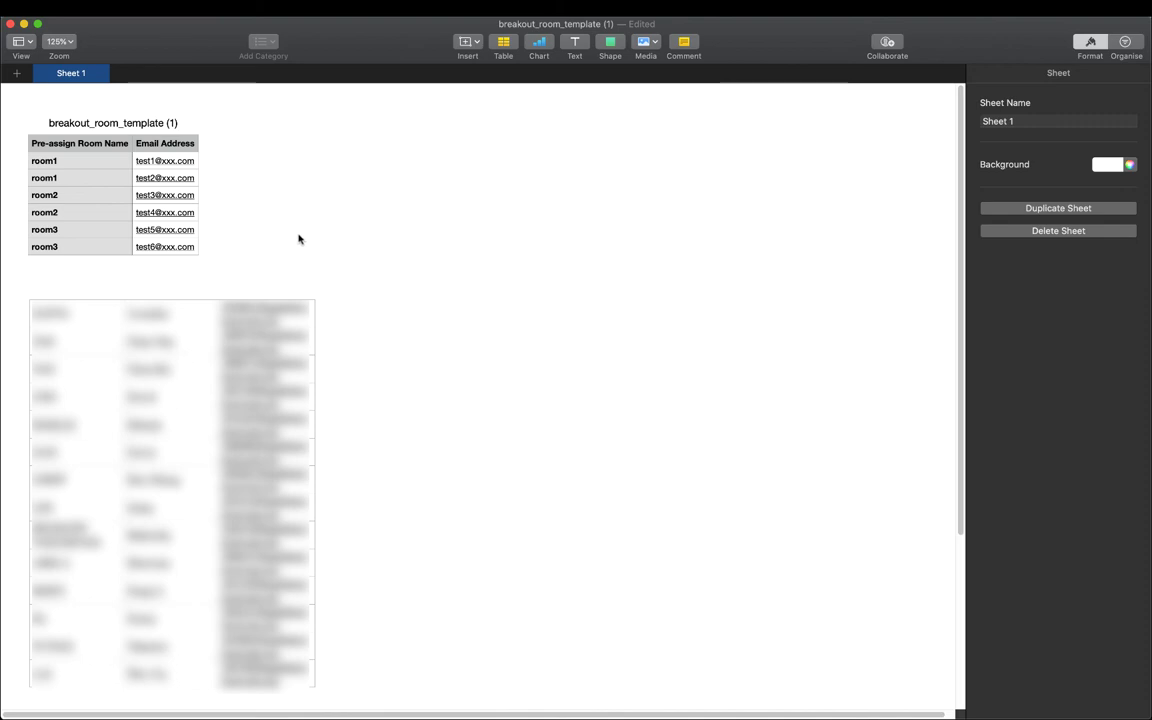
- Add an empty column before the first column of the pasted student table
{"action": "left_click", "coordinate": [75, 311]}
{"action": "right_click", "coordinate": [75, 311]}
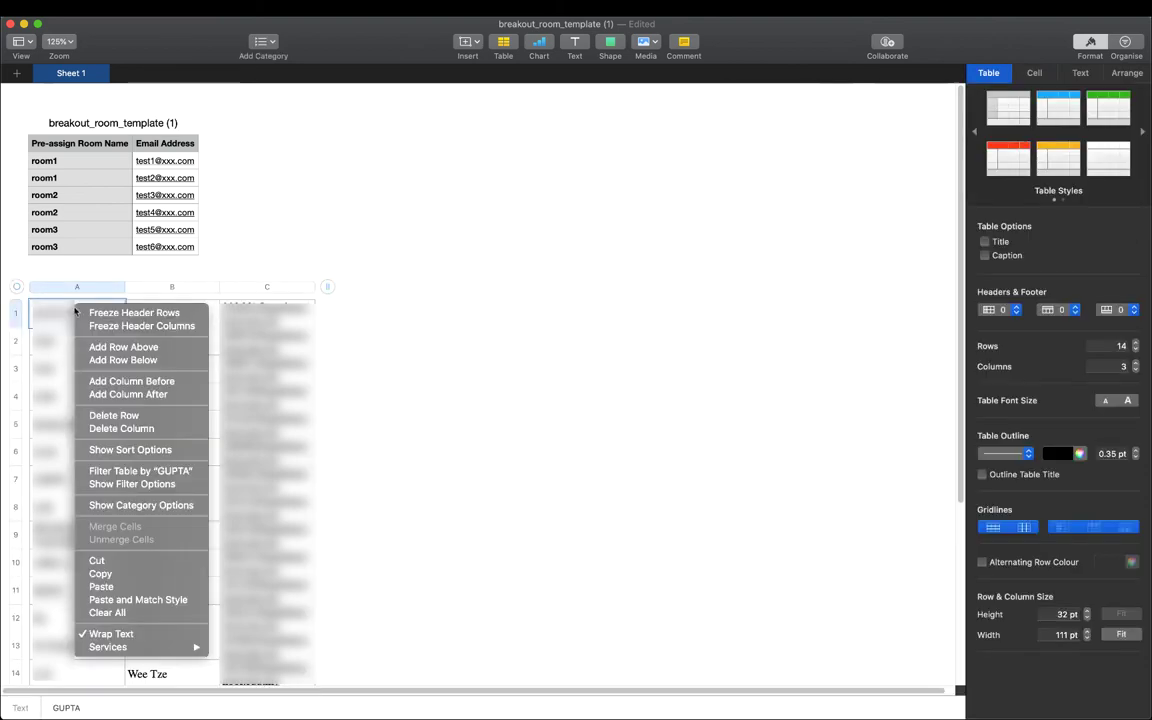
{"action": "left_click", "coordinate": [148, 381]}
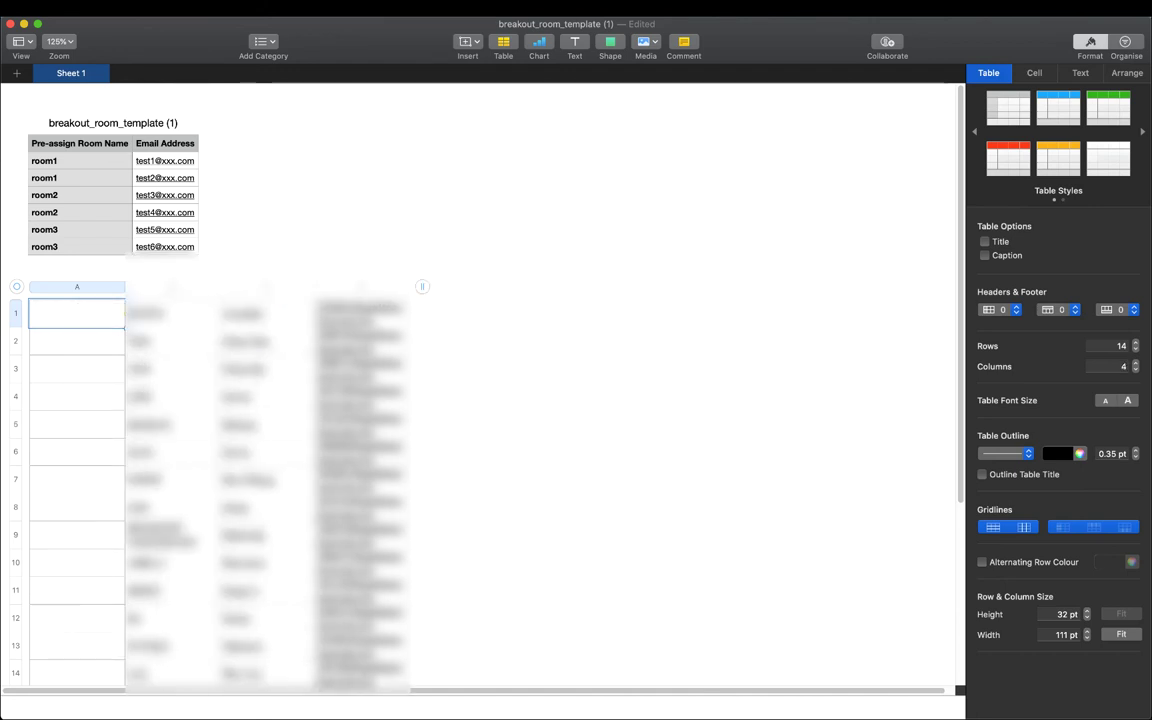
- Enter Room 1, Room 2, Room 1, Room 2 in the new column's first four rows and fill the remaining rows with Room 3 to Room 12
{"action": "type", "text": "Room 1"}
{"action": "key", "text": "Return"}
{"action": "type", "text": "Ro"}
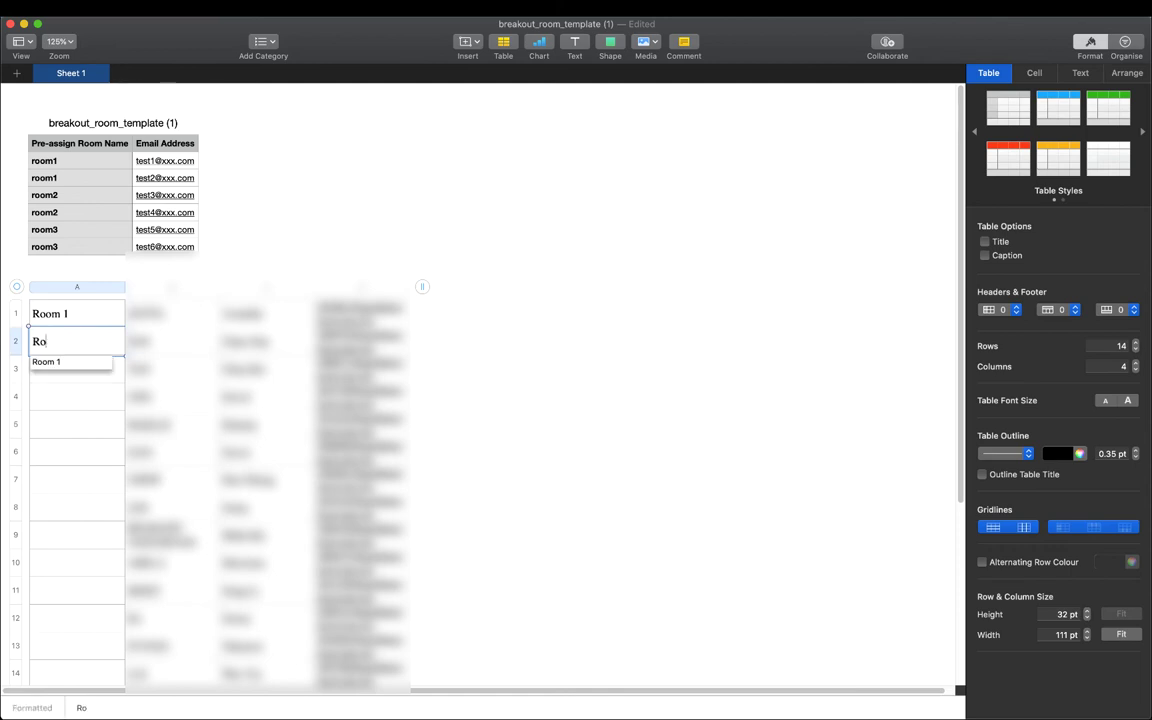
{"action": "type", "text": "om 2"}
{"action": "key", "text": "Return"}
{"action": "type", "text": "Room 1"}
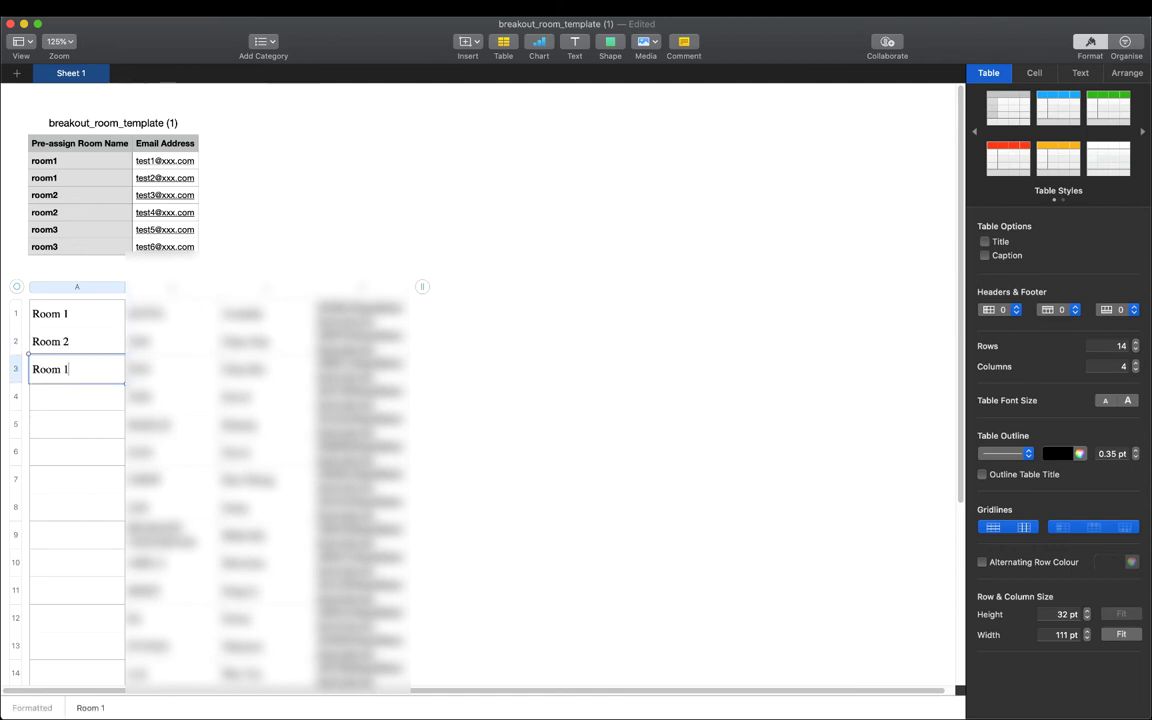
{"action": "key", "text": "Return"}
{"action": "type", "text": "Room 2"}
{"action": "key", "text": "Return"}
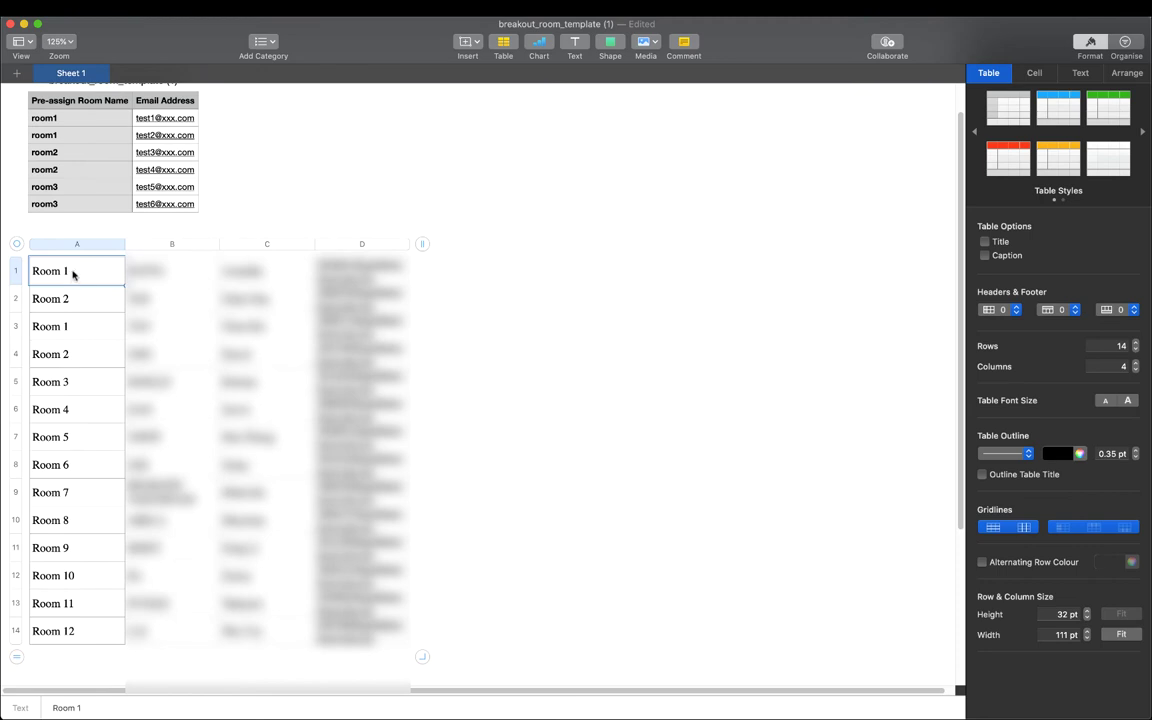
- Copy all 14 room names from the student table into the template's Pre-assign Room Name column, starting at the first room cell
{"action": "left_click_drag", "start_coordinate": [72, 277], "coordinate": [77, 648]}
{"action": "key", "text": "super+c"}
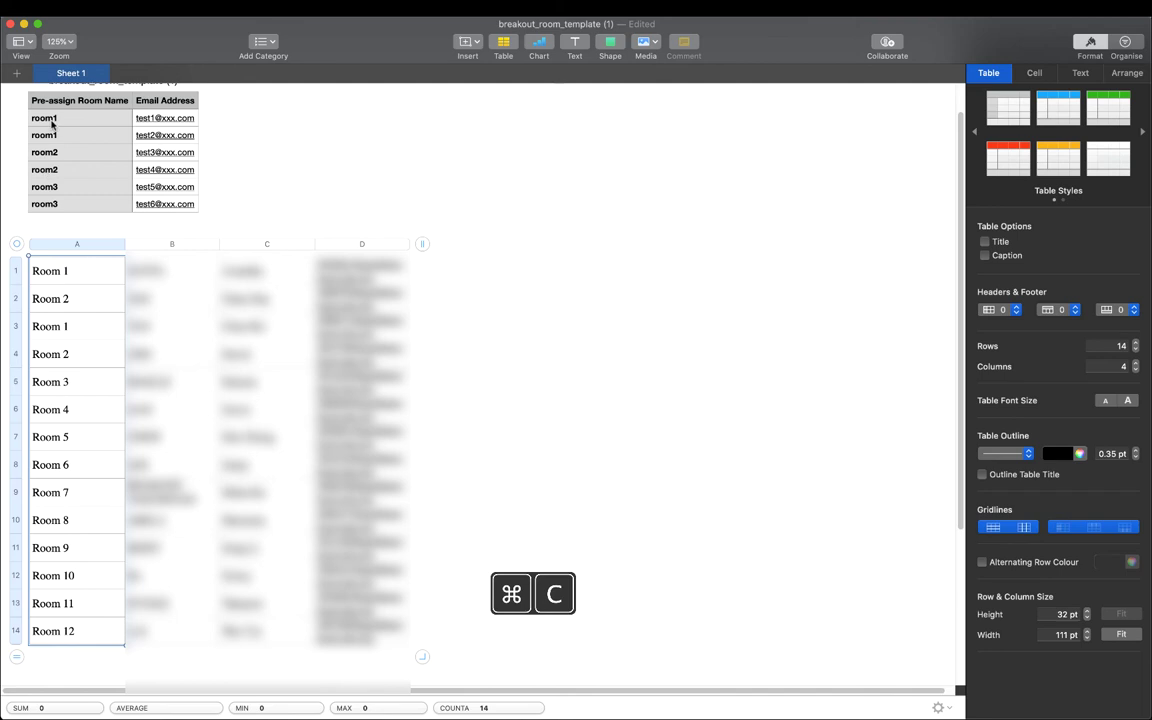
{"action": "left_click", "coordinate": [53, 124]}
{"action": "key", "text": "super+v"}
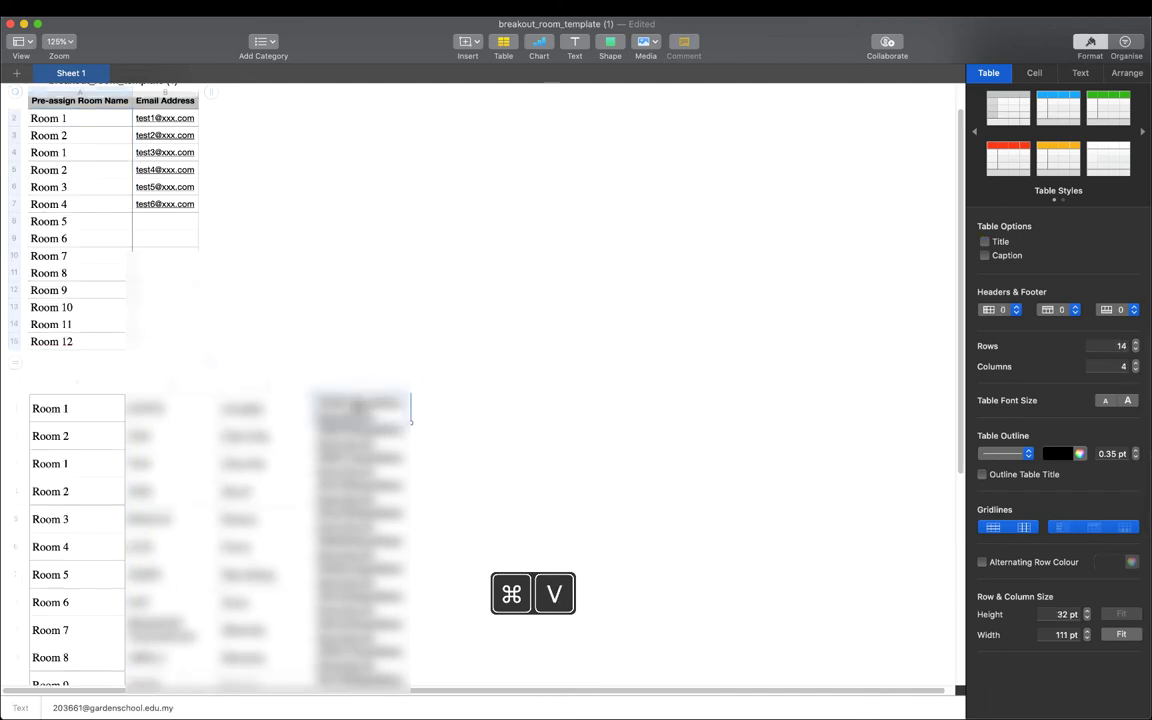
- Copy all student e-mail addresses from the student table into the template's Email Address column, replacing the sample addresses
{"action": "left_click_drag", "start_coordinate": [360, 408], "coordinate": [360, 712]}
{"action": "key", "text": "super+c"}
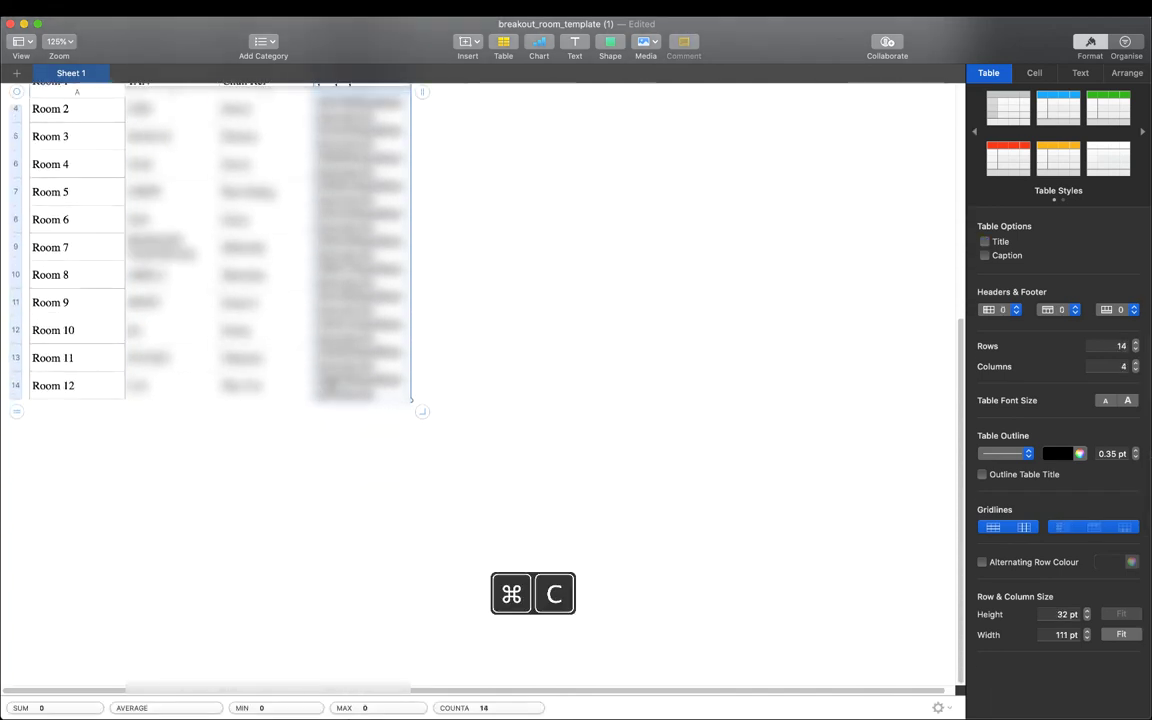
{"action": "scroll", "coordinate": [300, 300], "scroll_direction": "up", "scroll_amount": 8}
{"action": "left_click", "coordinate": [165, 160]}
{"action": "key", "text": "super+v"}
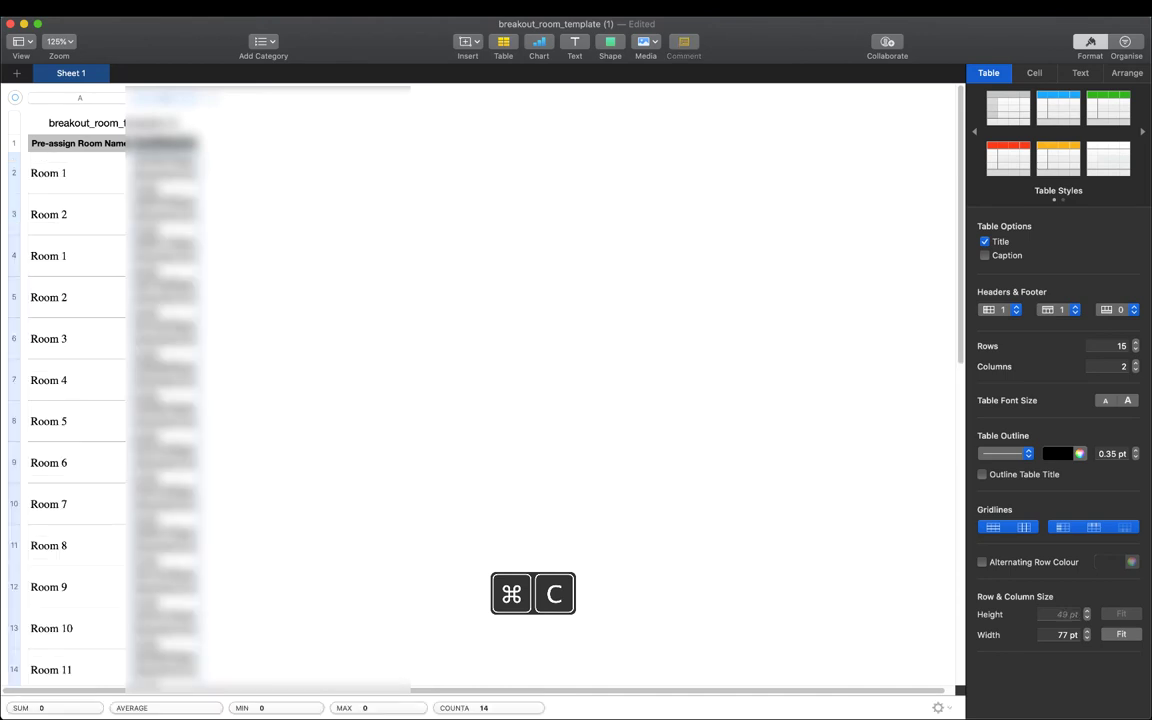
- Select every cell of the helper student table below the template and clear its contents
{"action": "scroll", "coordinate": [225, 262], "scroll_direction": "down", "scroll_amount": 5}
{"action": "left_click", "coordinate": [62, 378]}
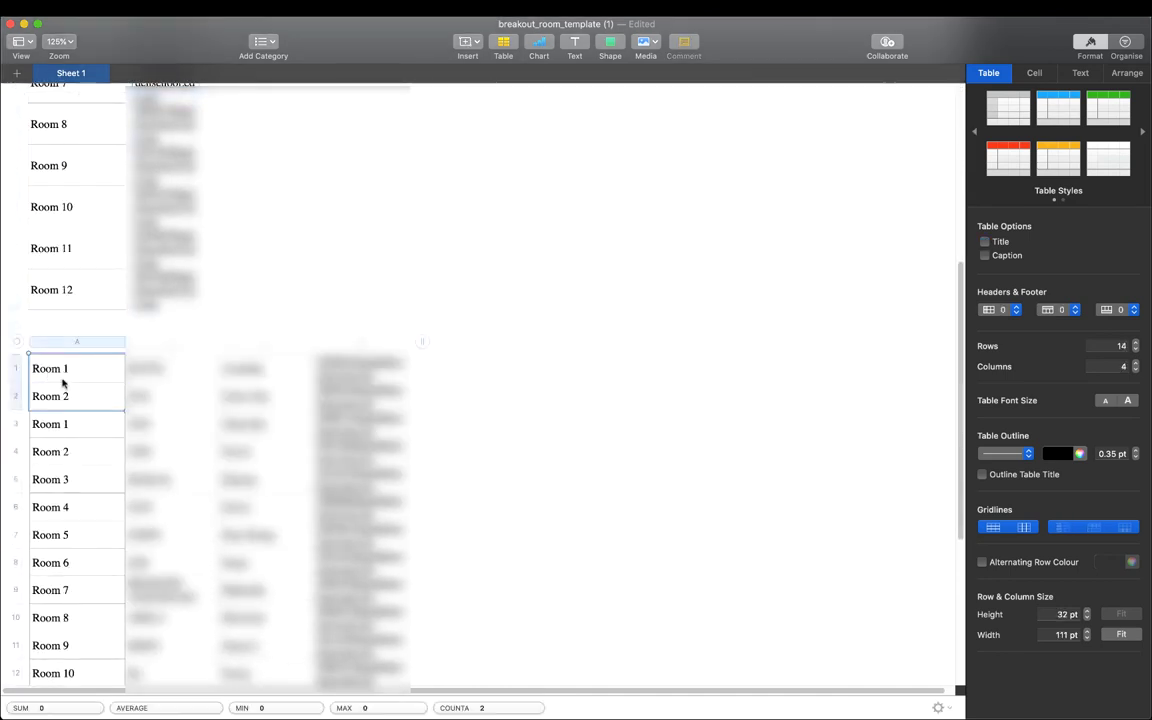
{"action": "scroll", "coordinate": [360, 690], "scroll_direction": "down", "scroll_amount": 5}
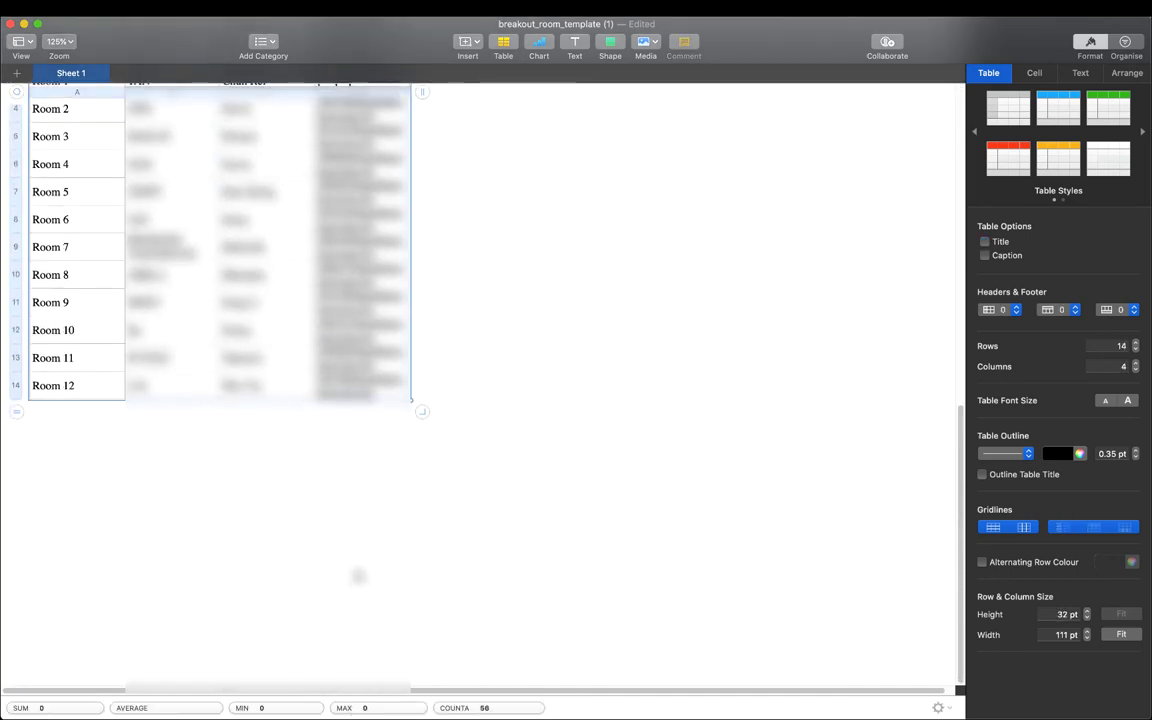
{"action": "key", "text": "super+z"}
{"action": "key", "text": "XF86AudioRaiseVolume"}
{"action": "scroll", "coordinate": [349, 497], "scroll_direction": "up", "scroll_amount": 5}
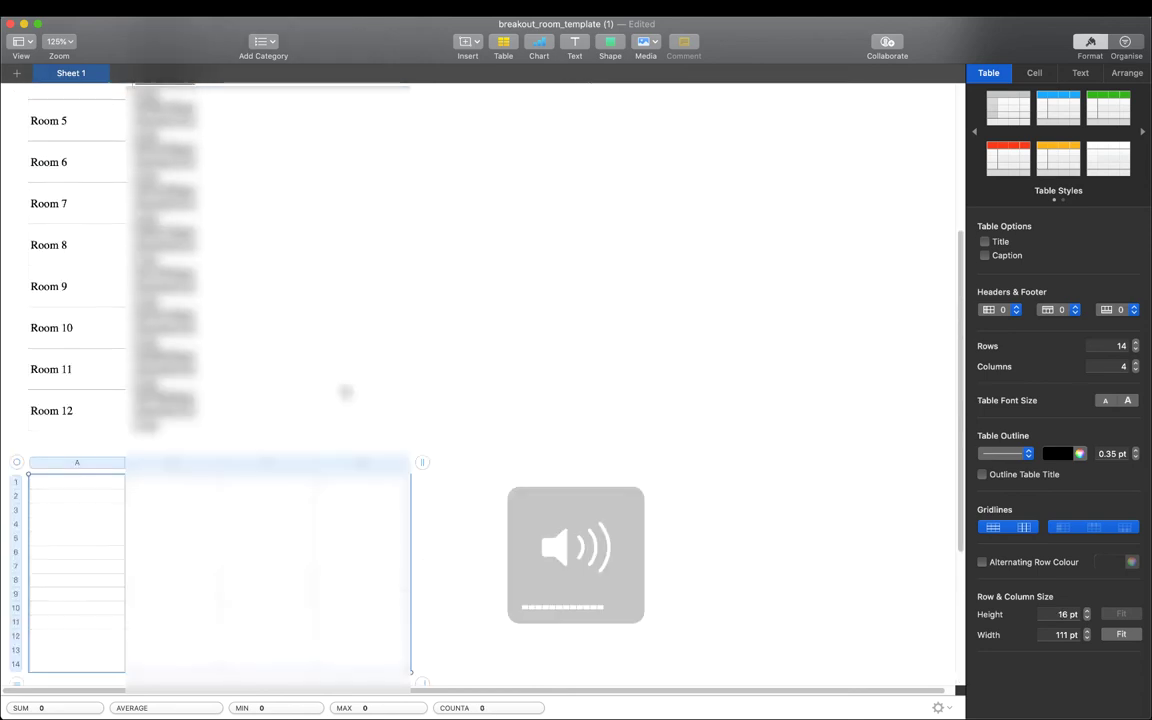
- Export the spreadsheet as CSV with one file per table into a Downloads folder named 13A Breakout rooms
{"action": "left_click", "coordinate": [330, 350]}
{"action": "scroll", "coordinate": [319, 319], "scroll_direction": "up", "scroll_amount": 5}
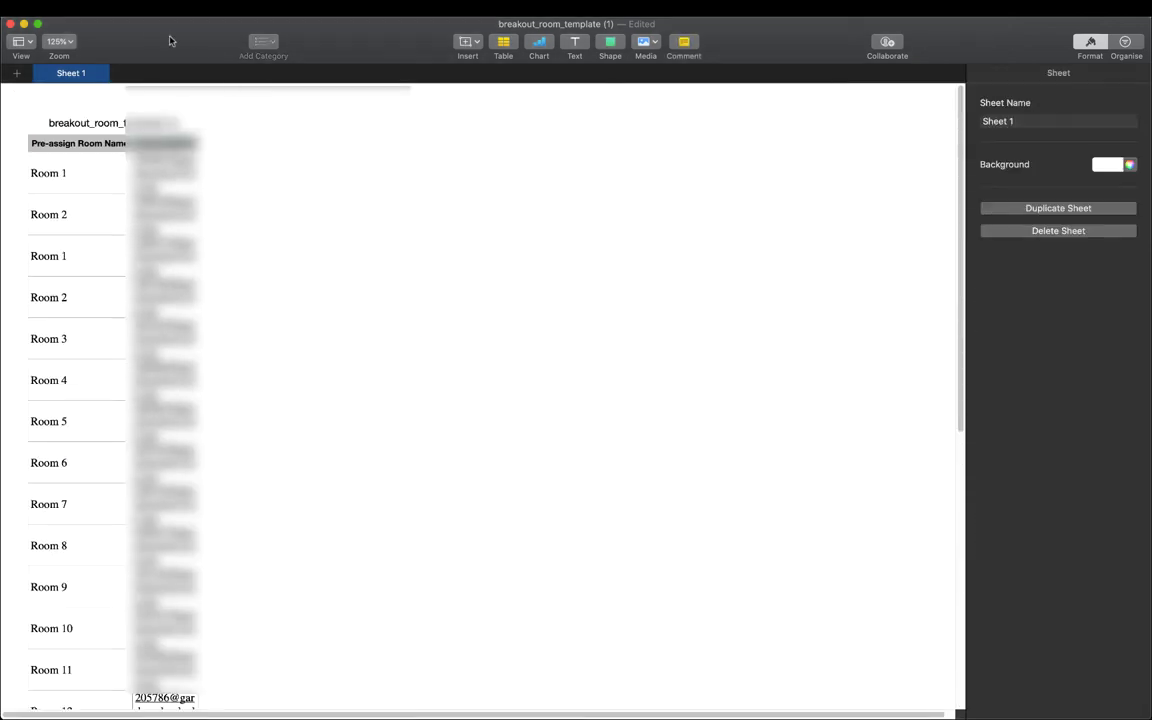
{"action": "left_click", "coordinate": [103, 8]}
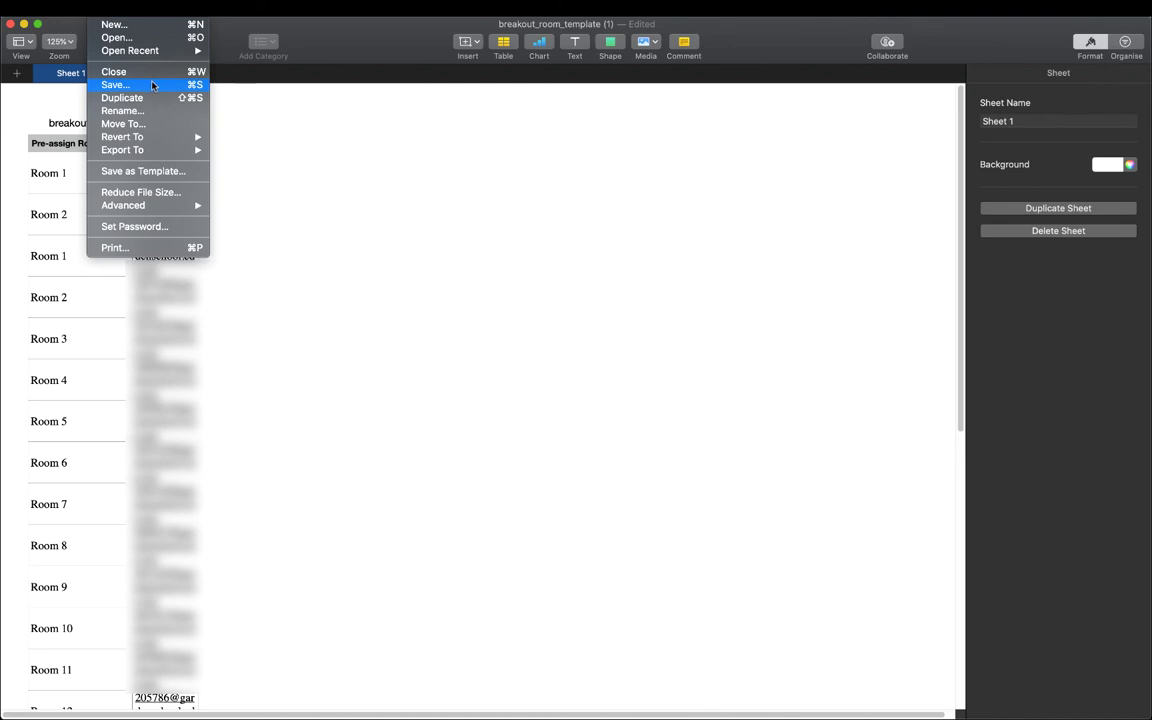
{"action": "mouse_move", "coordinate": [150, 152]}
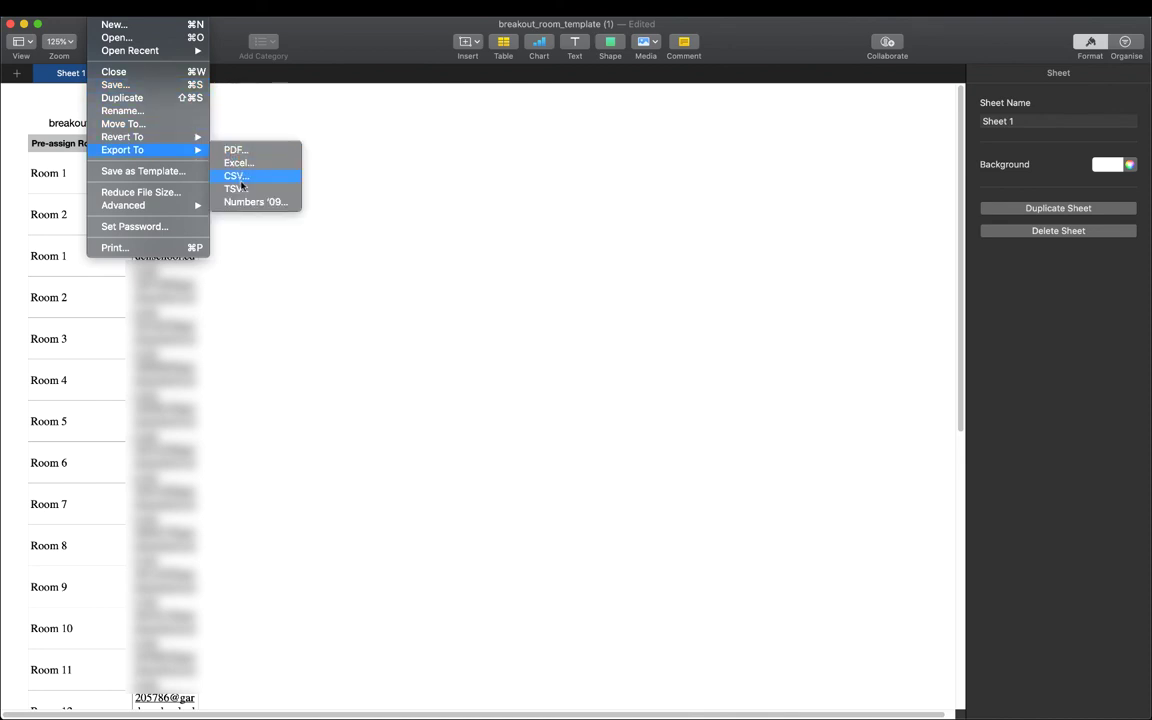
{"action": "left_click", "coordinate": [238, 176]}
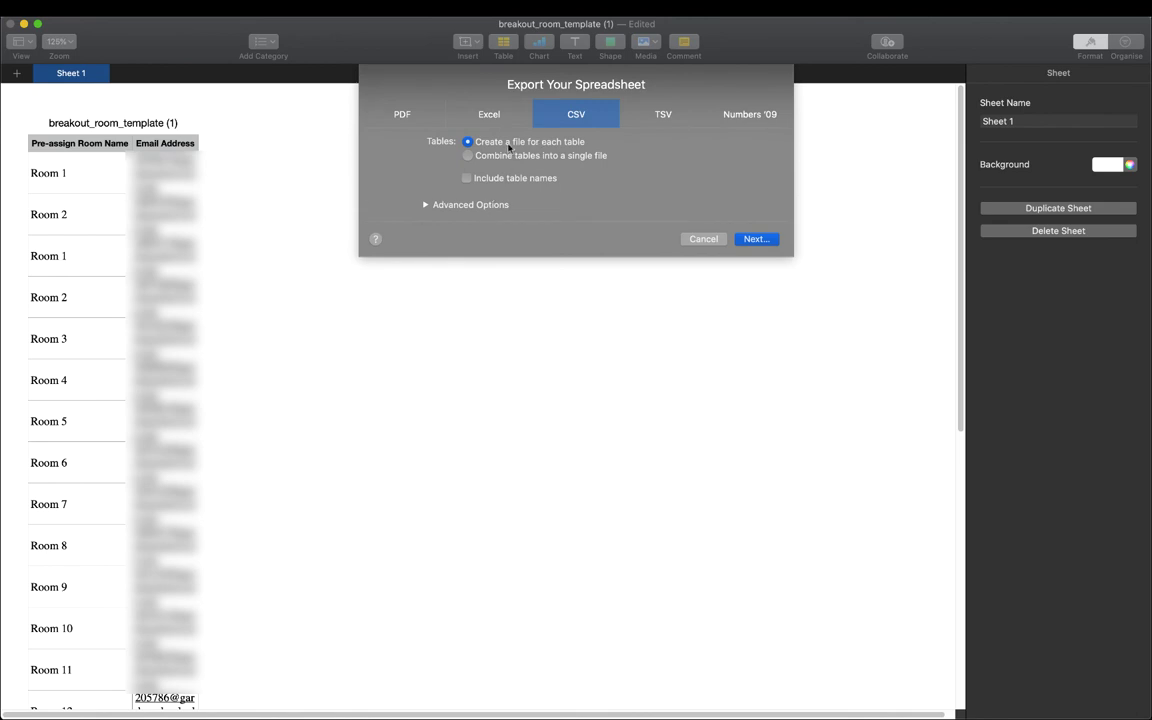
{"action": "left_click", "coordinate": [756, 239]}
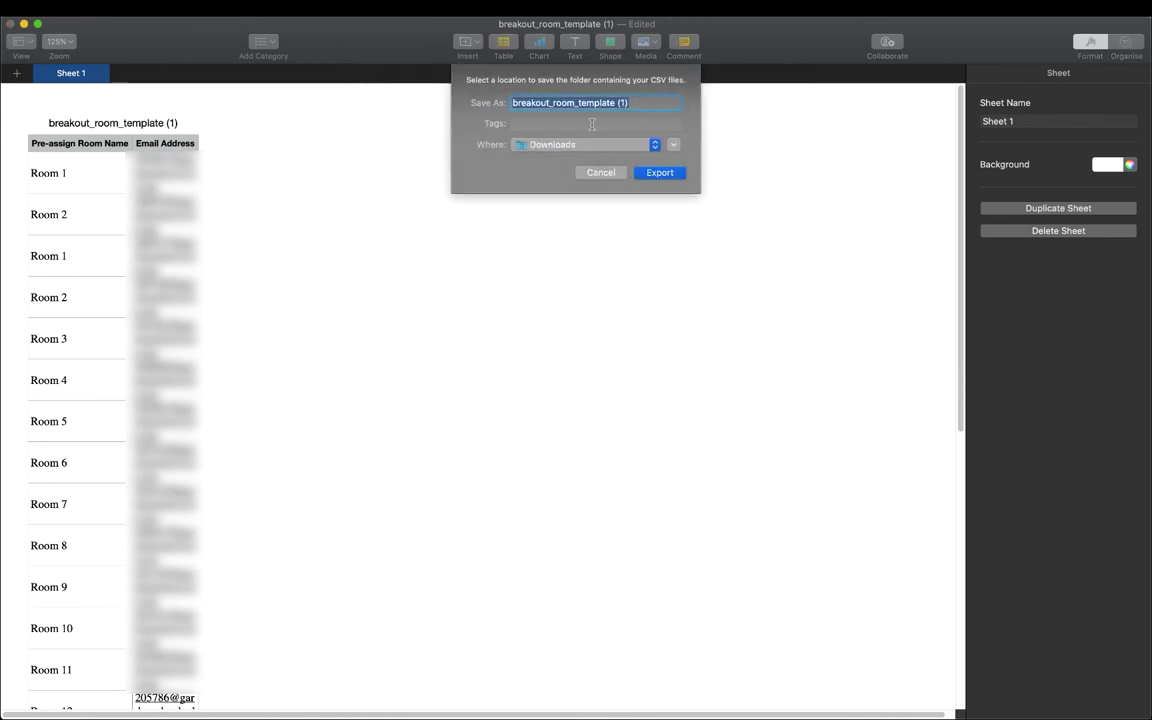
{"action": "type", "text": "12"}
{"action": "key", "text": "BackSpace"}
{"action": "key", "text": "BackSpace"}
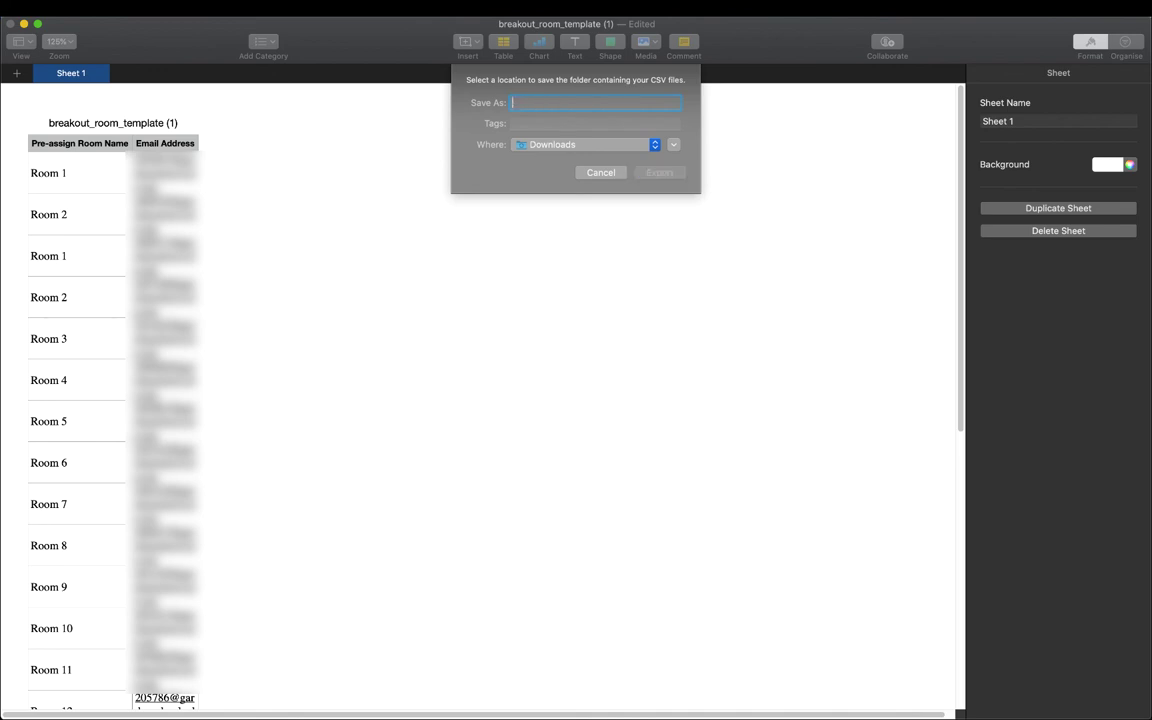
{"action": "type", "text": "13A Brea"}
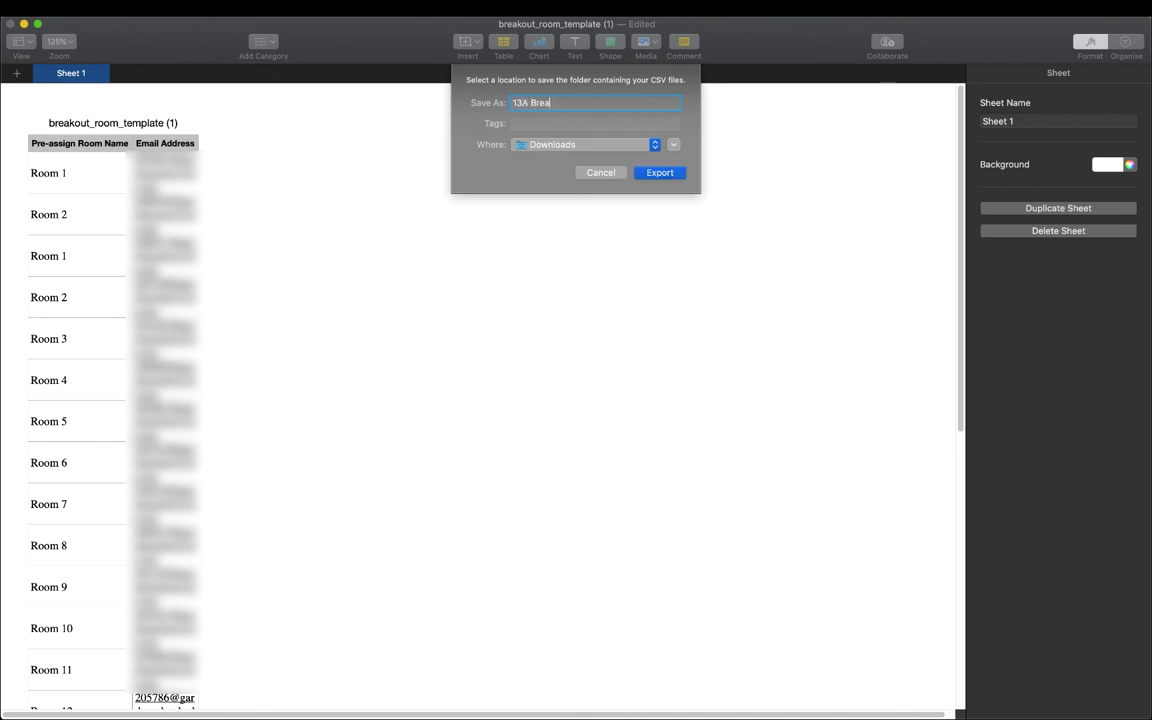
{"action": "type", "text": "kout rooms"}
{"action": "key", "text": "Return"}
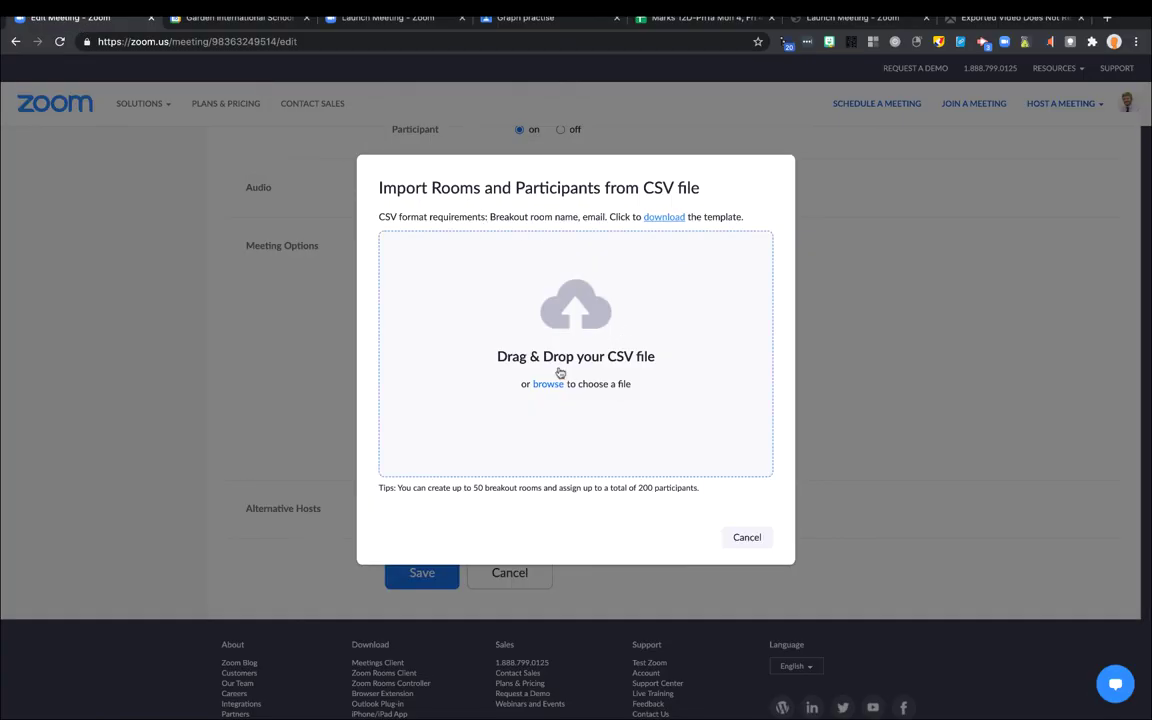
- Switch to the Zoom meeting page in the browser and try to import Sheet 1-Table 1.csv from the 13A Breakout rooms folder
{"action": "left_click", "coordinate": [548, 385]}
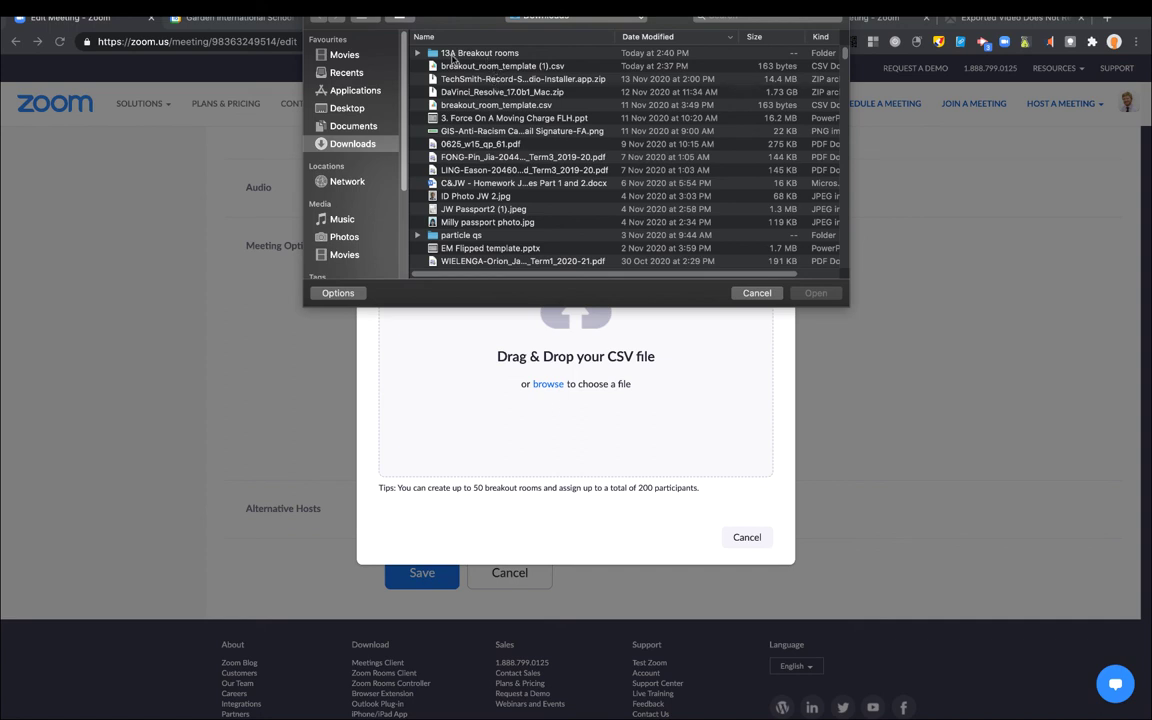
{"action": "left_click", "coordinate": [453, 57]}
{"action": "key", "text": "Right"}
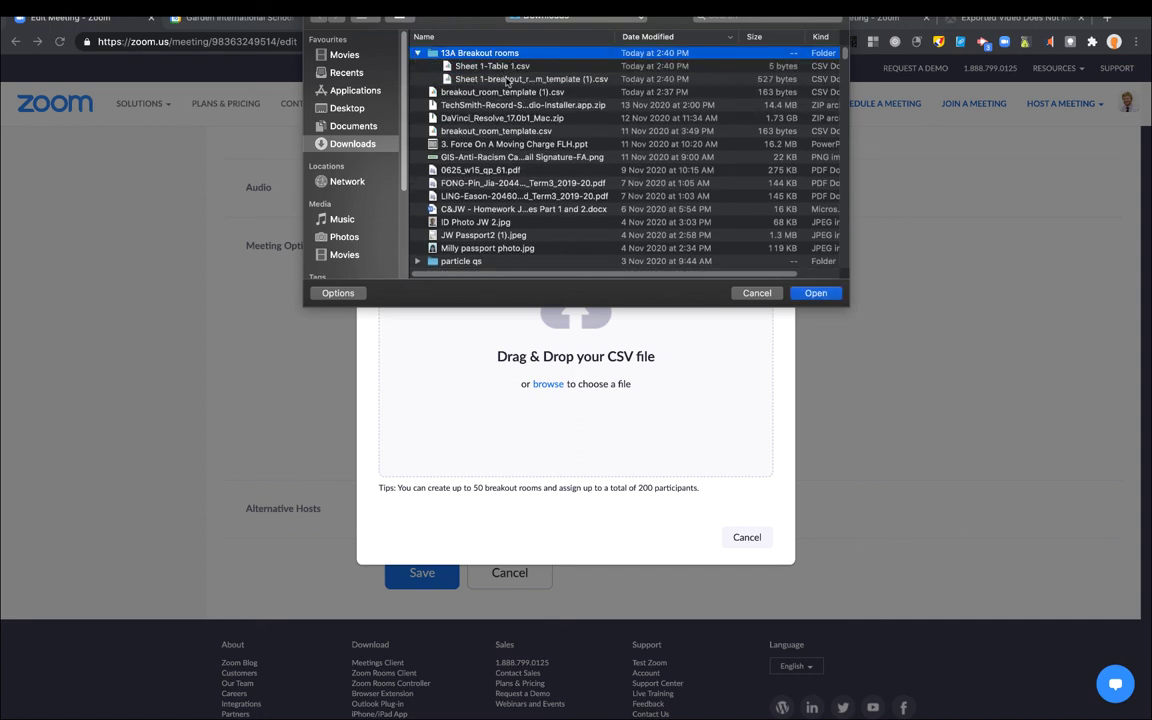
{"action": "left_click", "coordinate": [492, 66]}
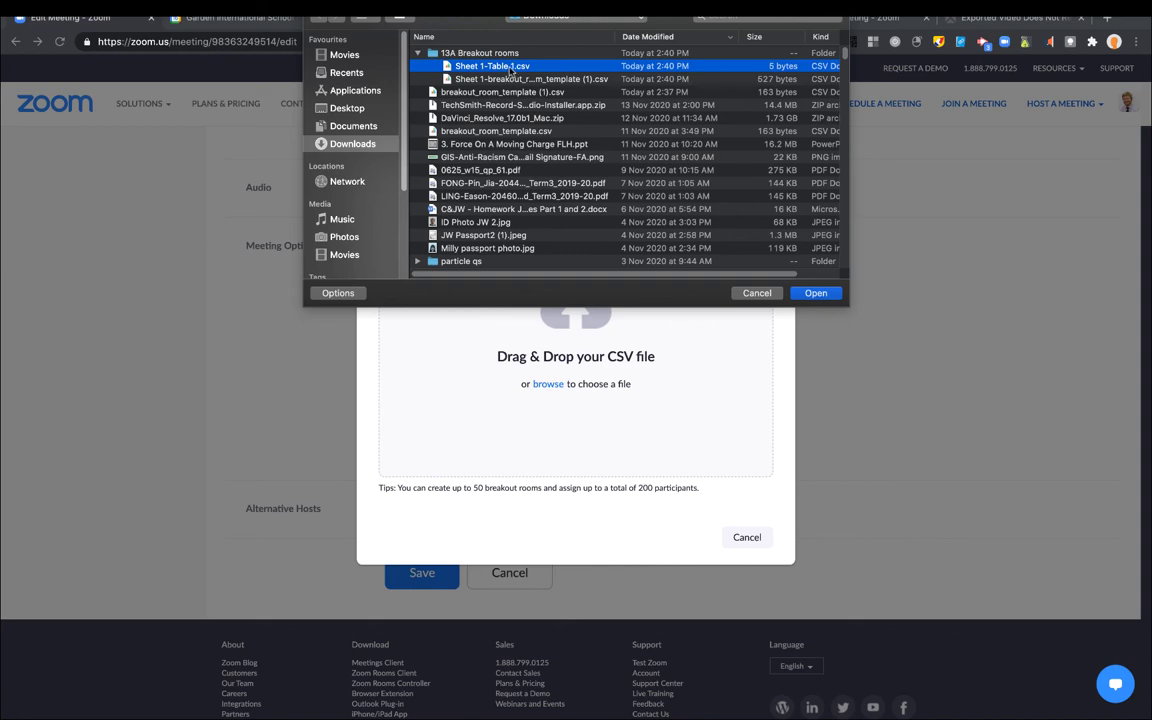
{"action": "key", "text": "Return"}
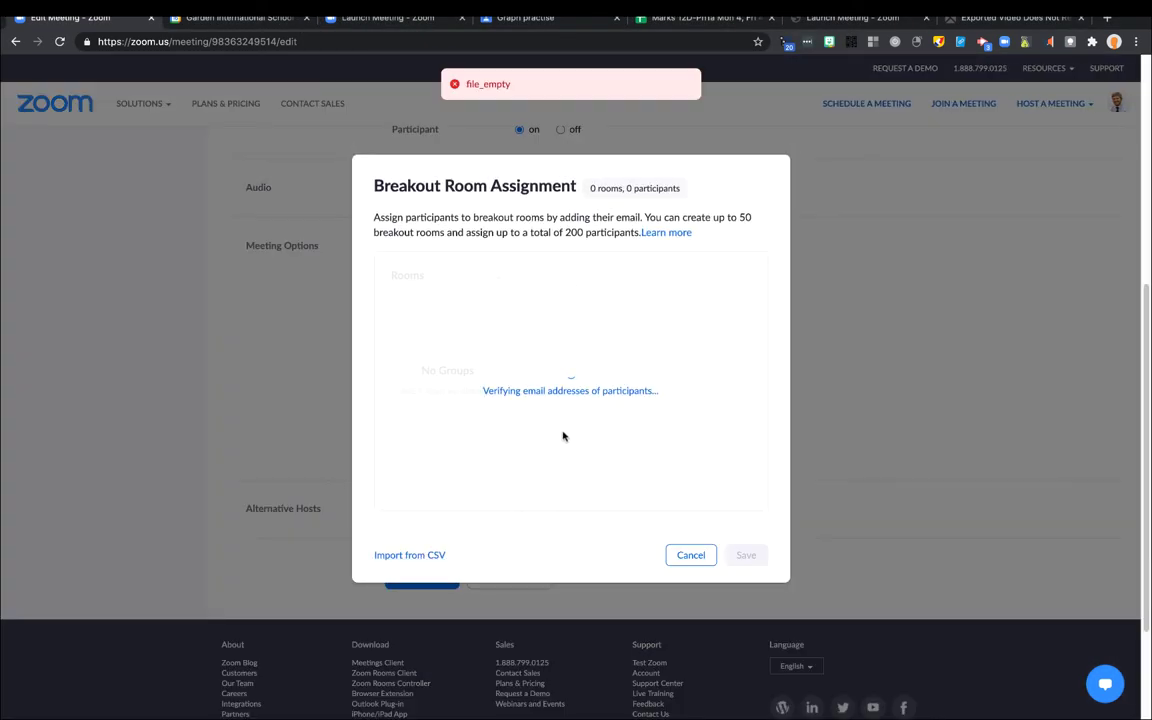
- Import the breakout room assignments from Sheet 1-breakout_room_template (1).csv in the 13A Breakout rooms folder
{"action": "left_click", "coordinate": [407, 558]}
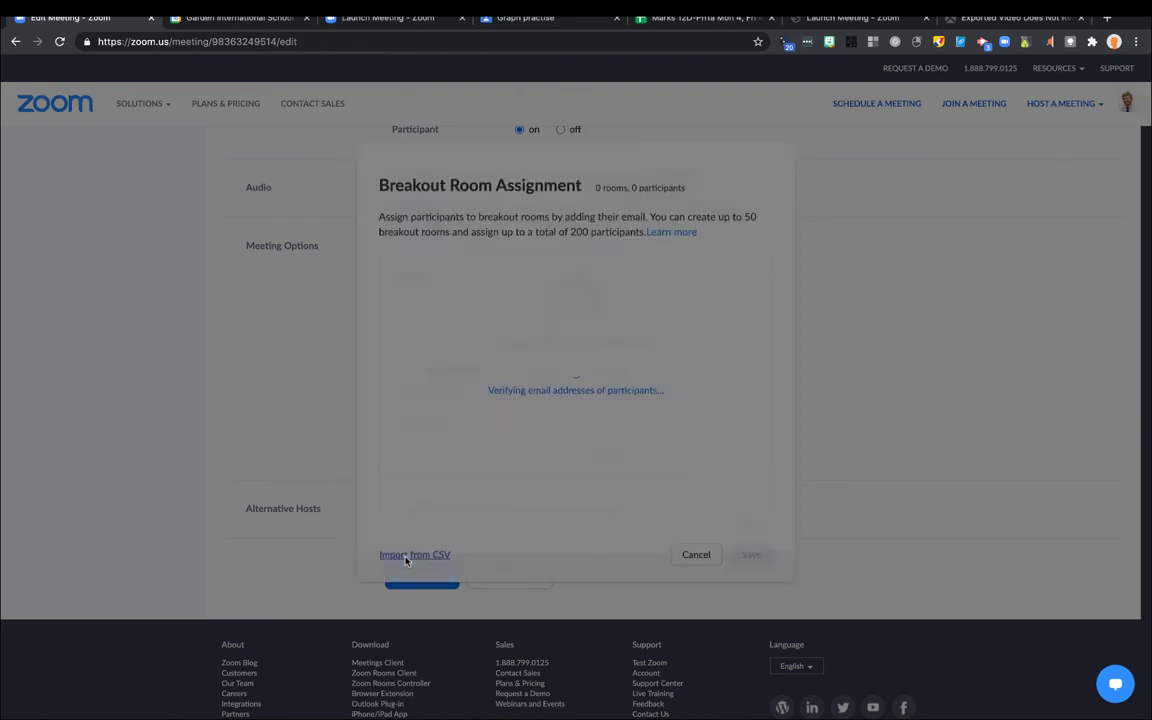
{"action": "left_click", "coordinate": [548, 384]}
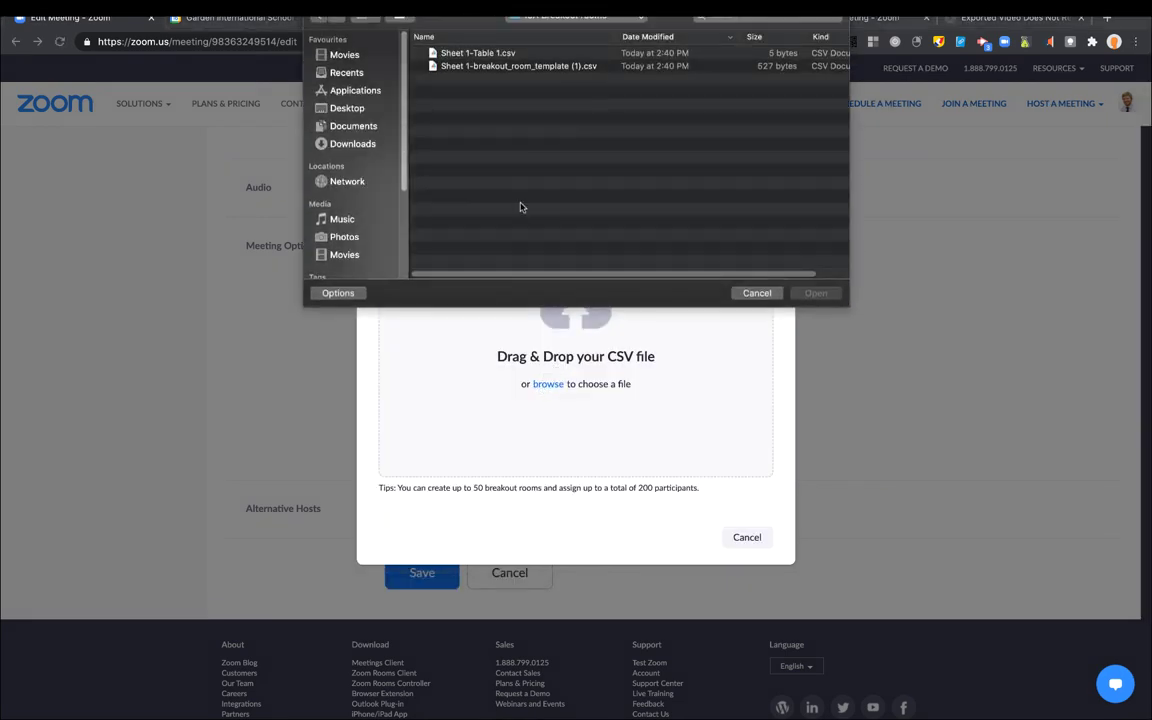
{"action": "double_click", "coordinate": [516, 67]}
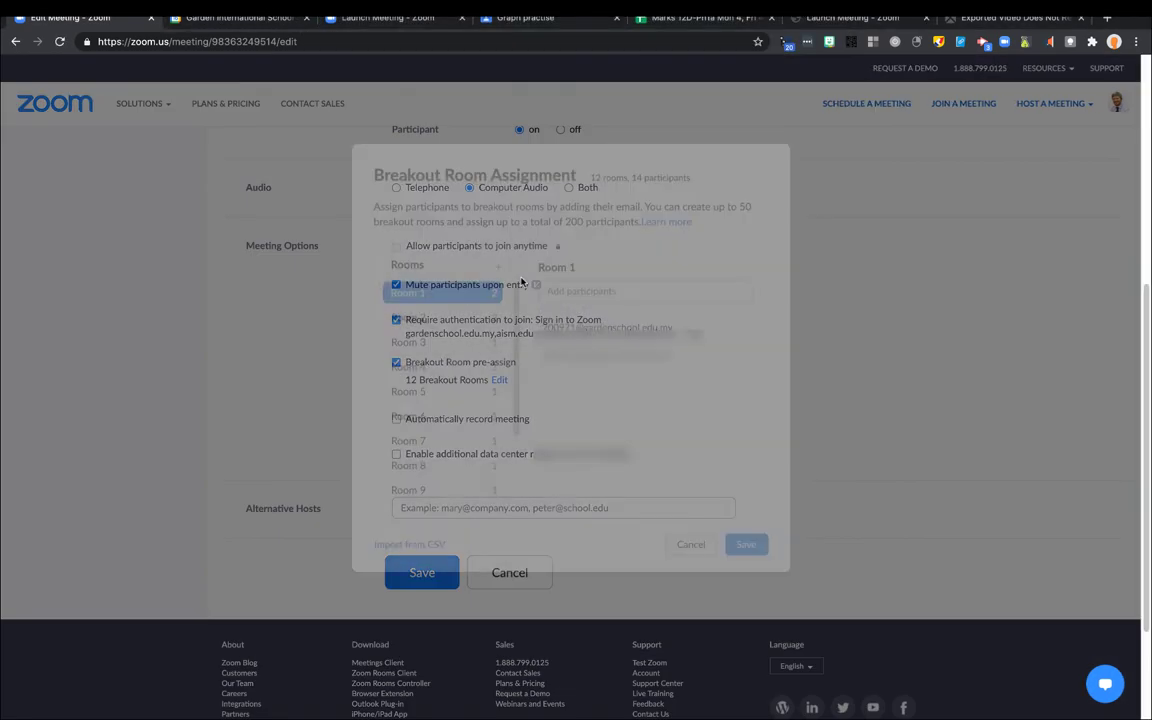
- Examine the participants assigned to the imported breakout rooms, from Room 1 through Room 12
{"action": "left_click", "coordinate": [410, 328]}
{"action": "left_click", "coordinate": [420, 352]}
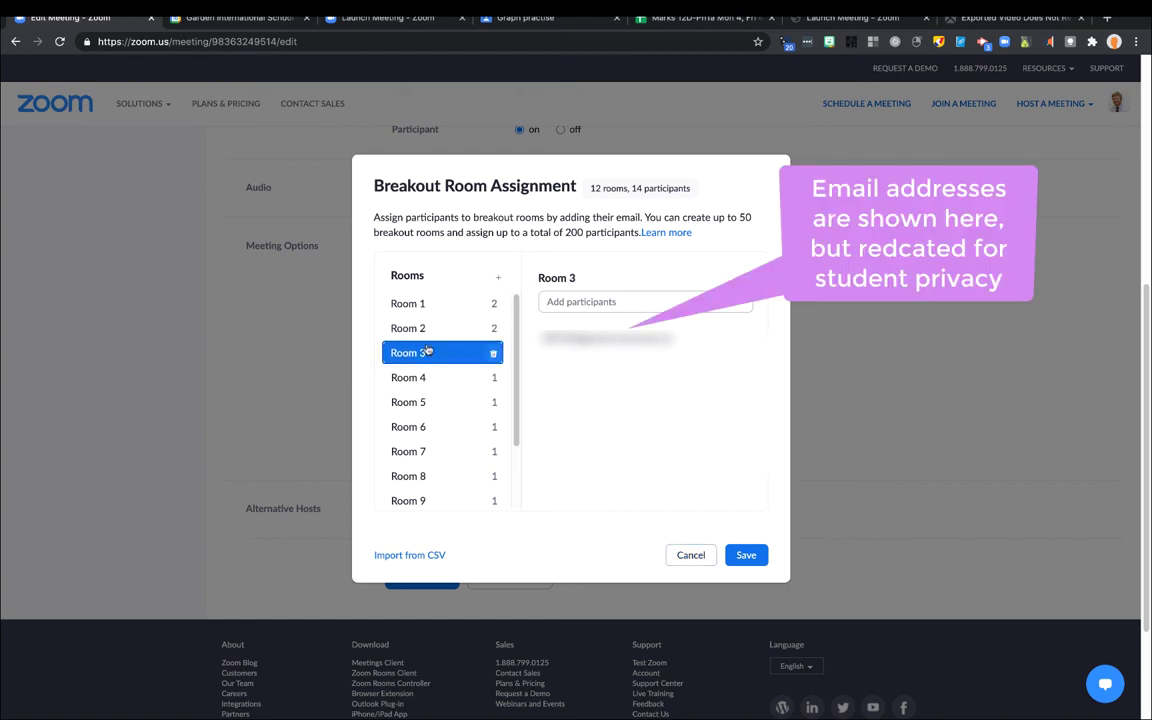
{"action": "left_click", "coordinate": [425, 380]}
{"action": "left_click", "coordinate": [432, 426]}
{"action": "scroll", "coordinate": [432, 410], "scroll_direction": "down", "scroll_amount": 2}
{"action": "left_click", "coordinate": [438, 456]}
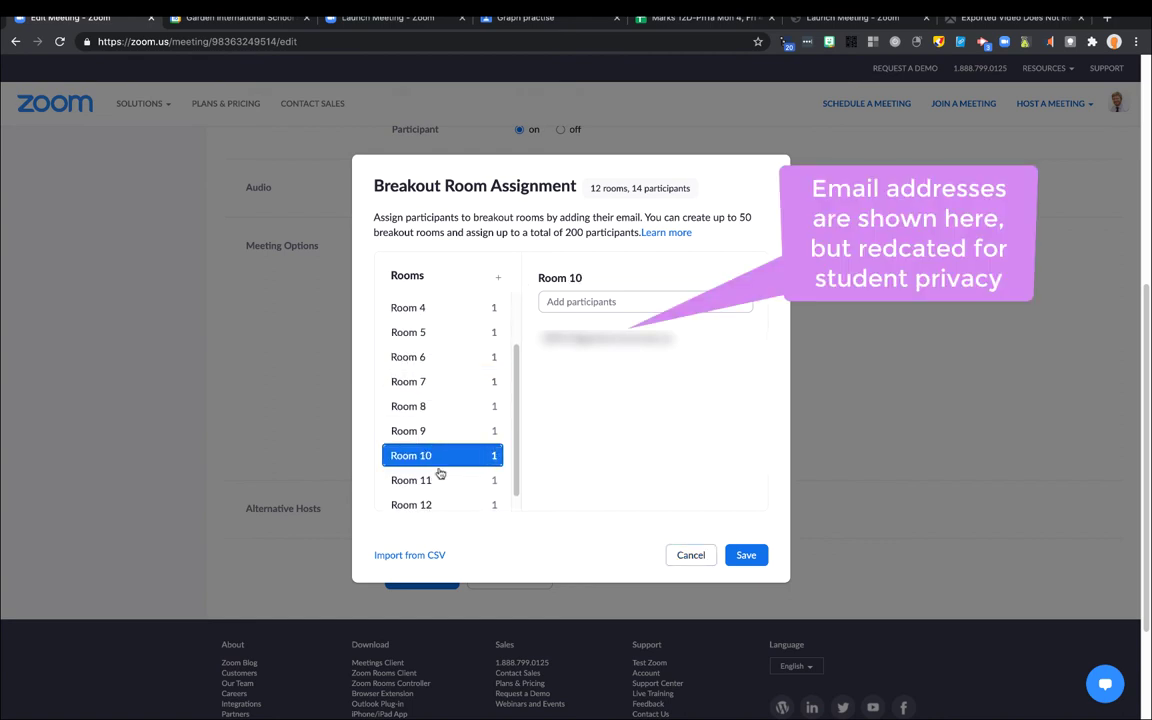
{"action": "left_click", "coordinate": [440, 481]}
{"action": "left_click", "coordinate": [440, 505]}
{"action": "scroll", "coordinate": [444, 410], "scroll_direction": "up", "scroll_amount": 2}
{"action": "left_click", "coordinate": [442, 378]}
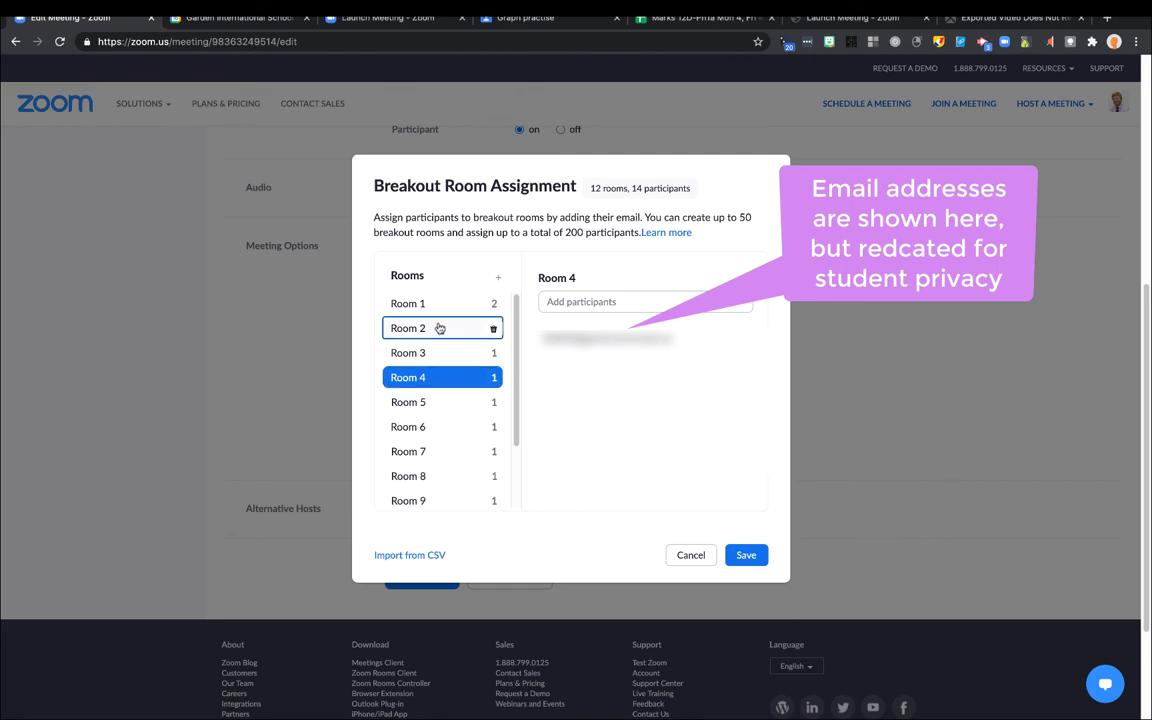
{"action": "left_click", "coordinate": [442, 328]}
{"action": "left_click", "coordinate": [435, 299]}
{"action": "left_click", "coordinate": [425, 329]}
{"action": "left_click", "coordinate": [430, 378]}
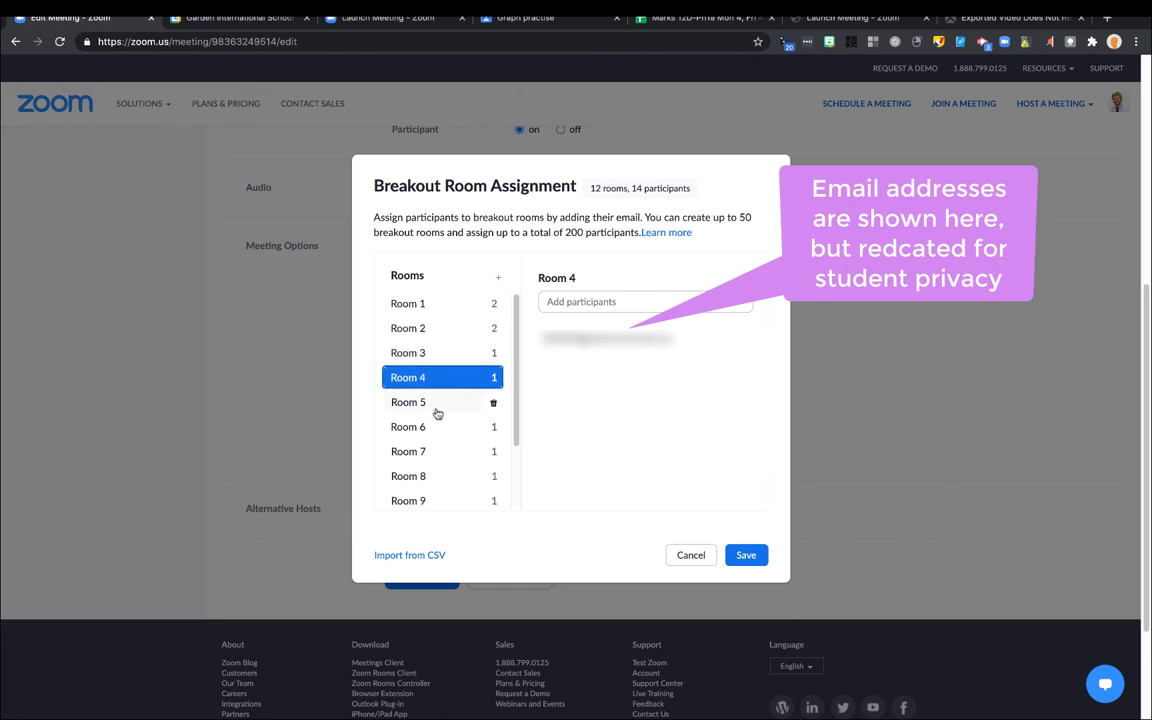
{"action": "scroll", "coordinate": [437, 412], "scroll_direction": "down", "scroll_amount": 2}
{"action": "scroll", "coordinate": [437, 412], "scroll_direction": "up", "scroll_amount": 2}
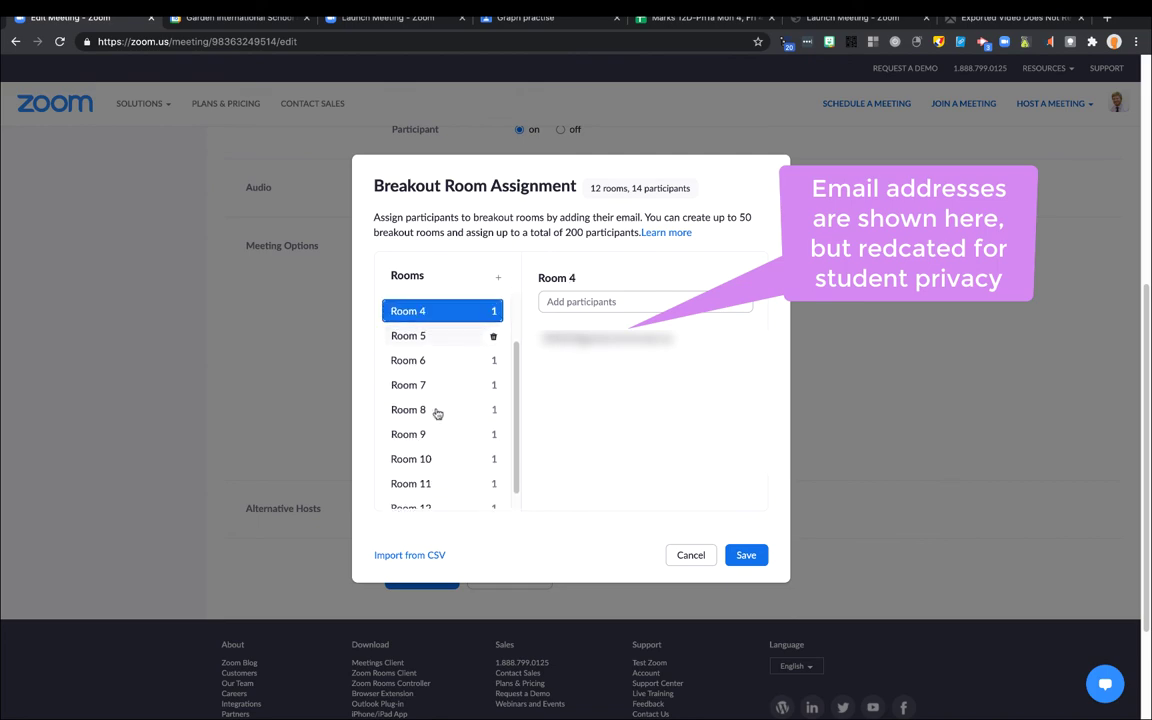
- Save the breakout room assignment and the edited meeting settings
{"action": "left_click", "coordinate": [748, 557]}
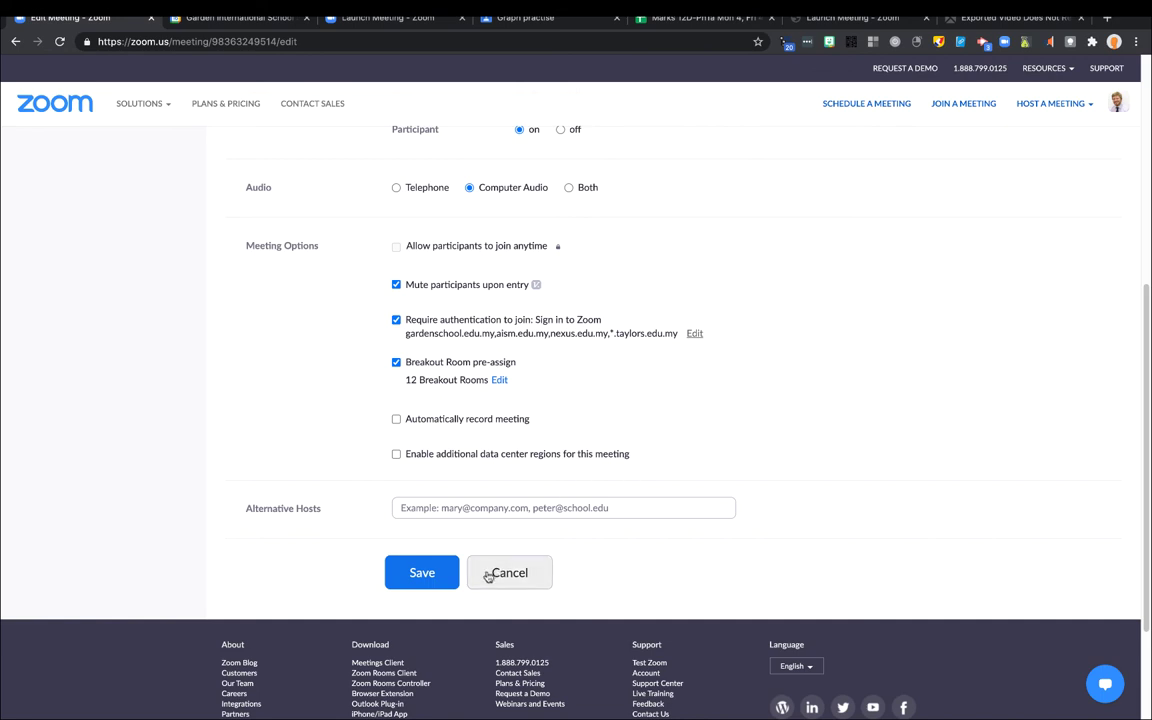
{"action": "left_click", "coordinate": [426, 577]}
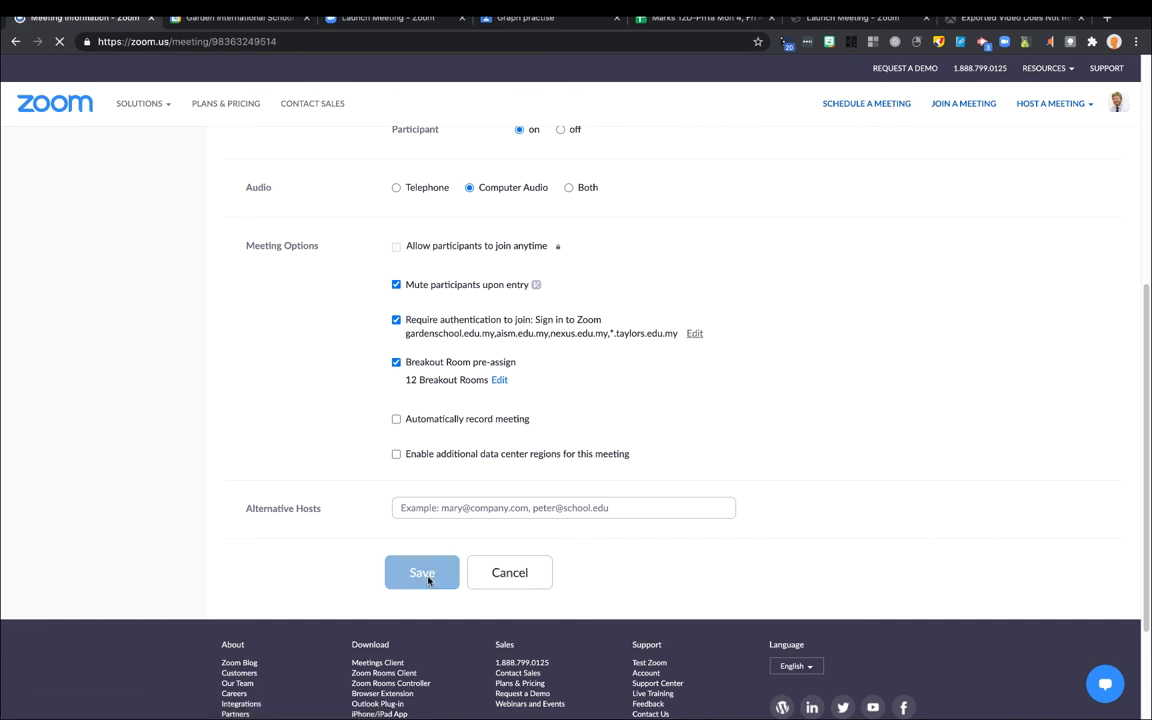